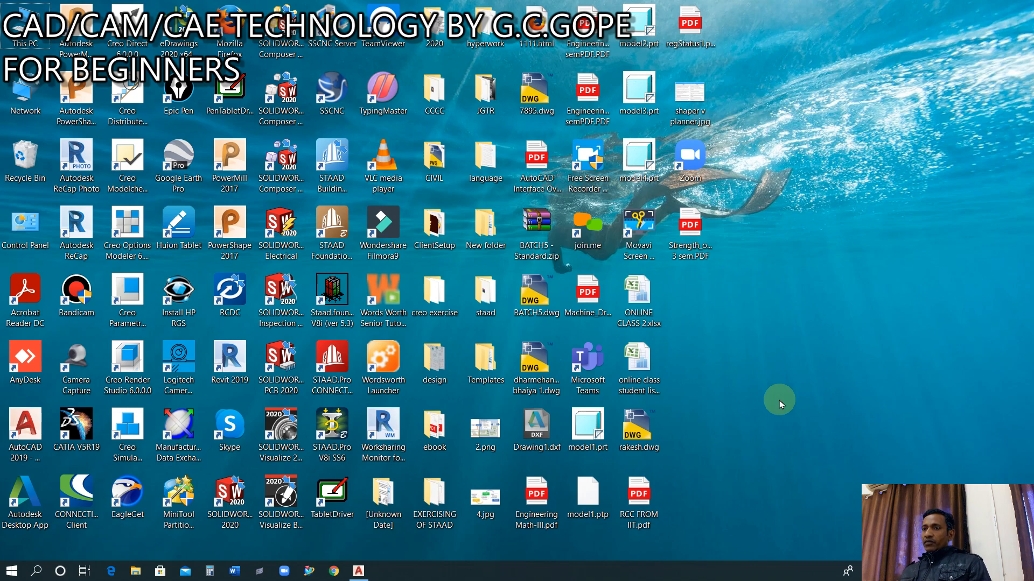
Switch to the running AutoCAD 2019 window.
left_click(366, 575)
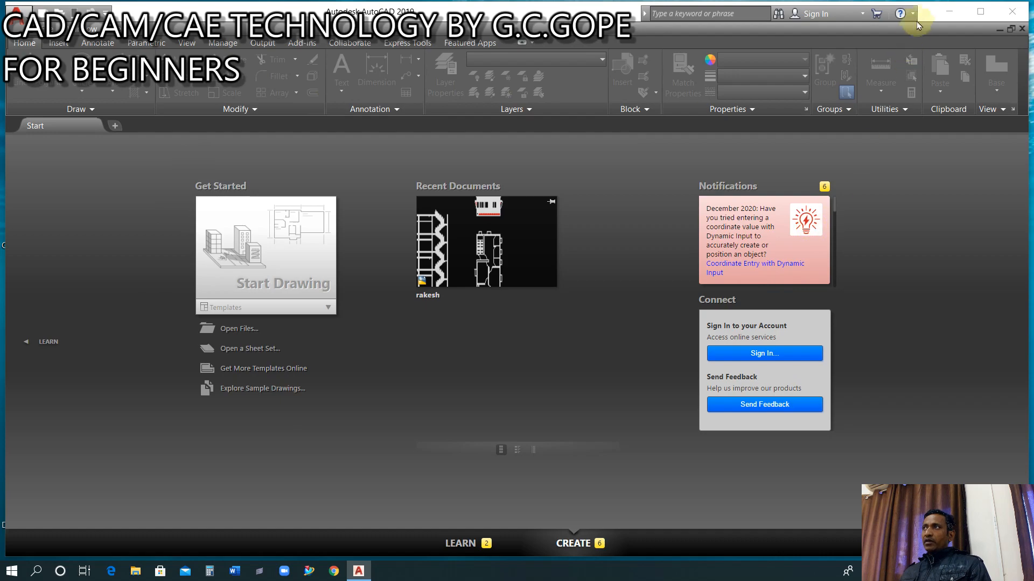
left_click(949, 12)
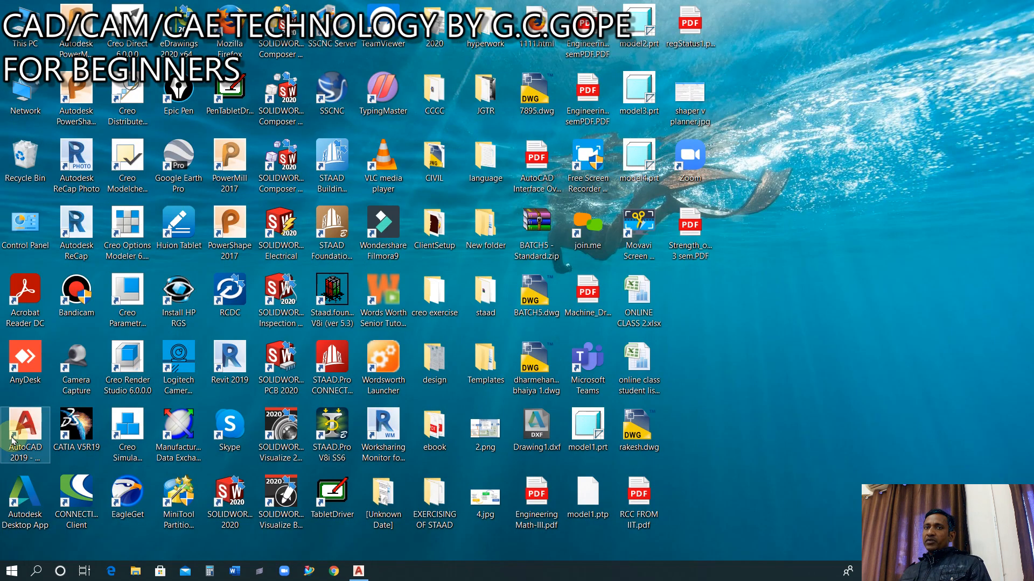
left_click(359, 571)
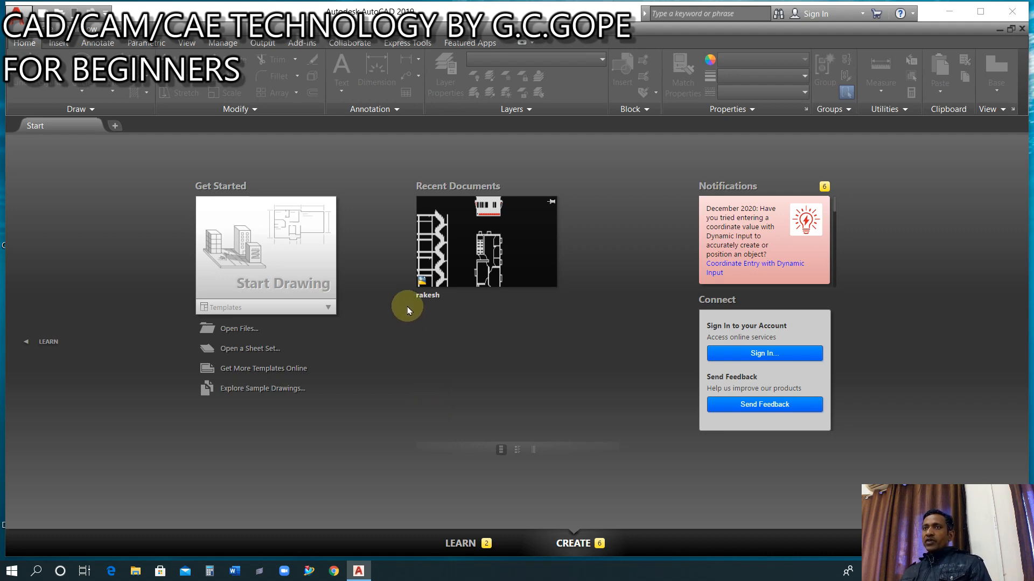
Create a new drawing from the acad.dwt template.
left_click(328, 308)
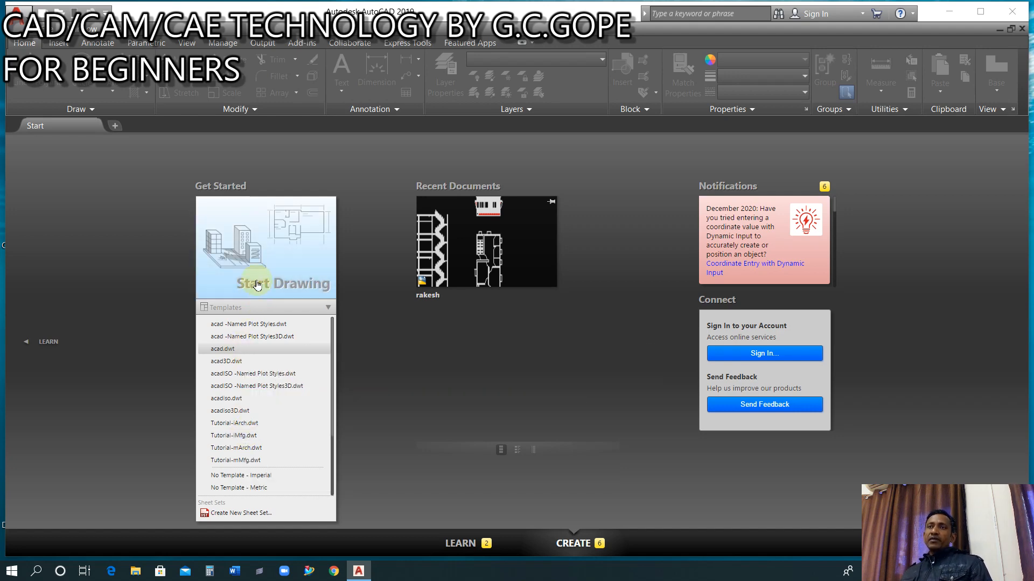
left_click(123, 219)
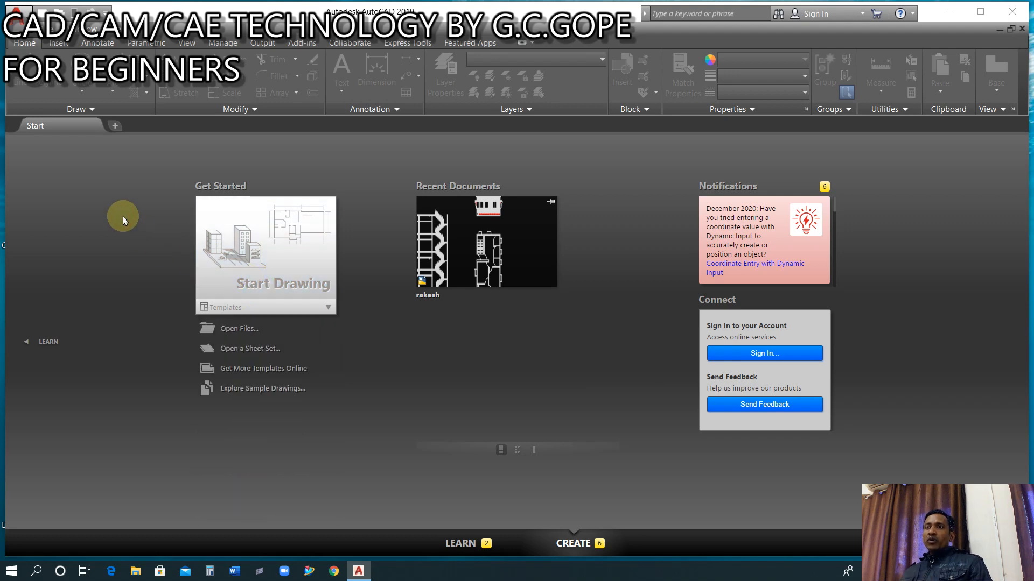
left_click(54, 28)
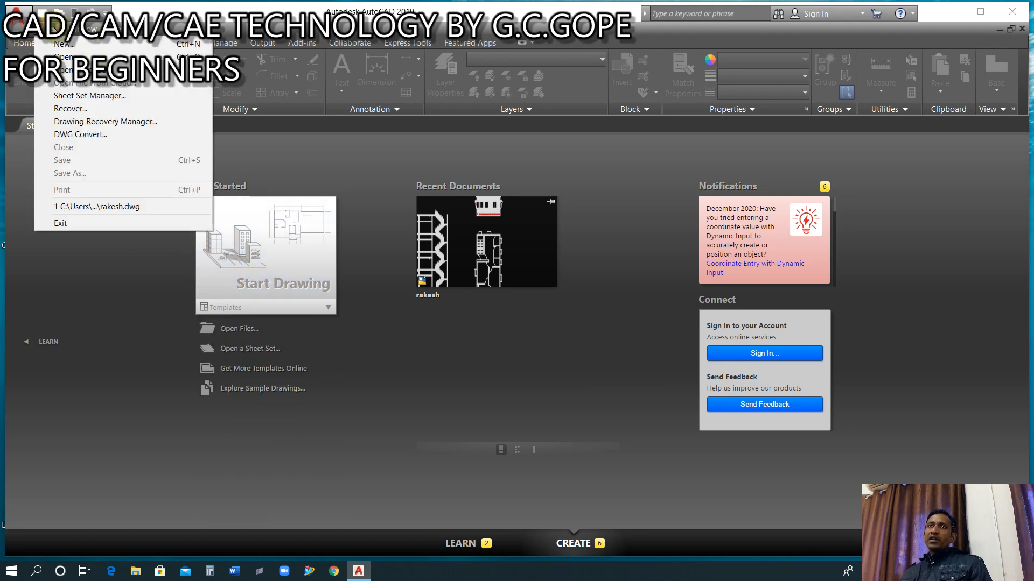
left_click(63, 47)
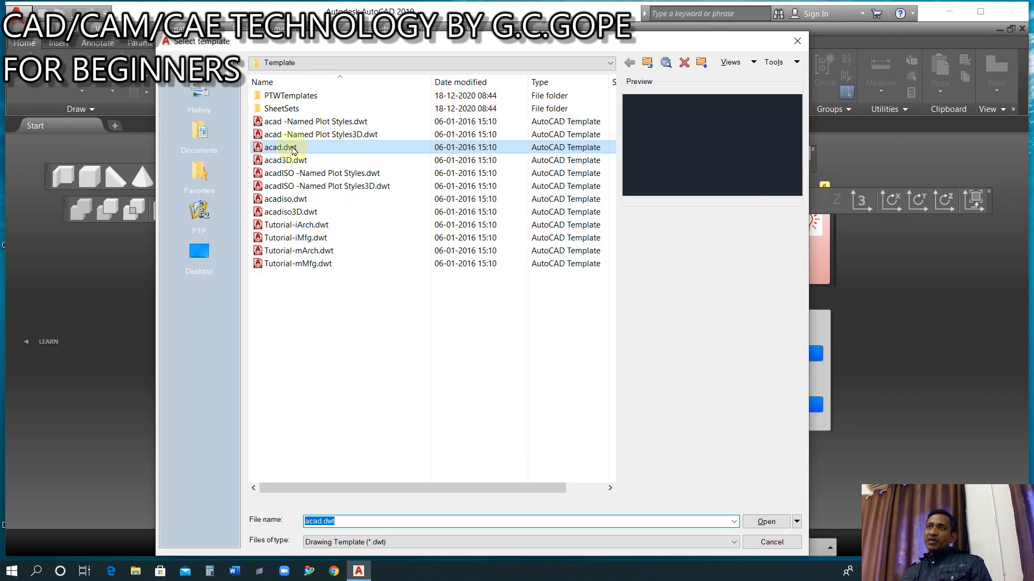
left_click(293, 148)
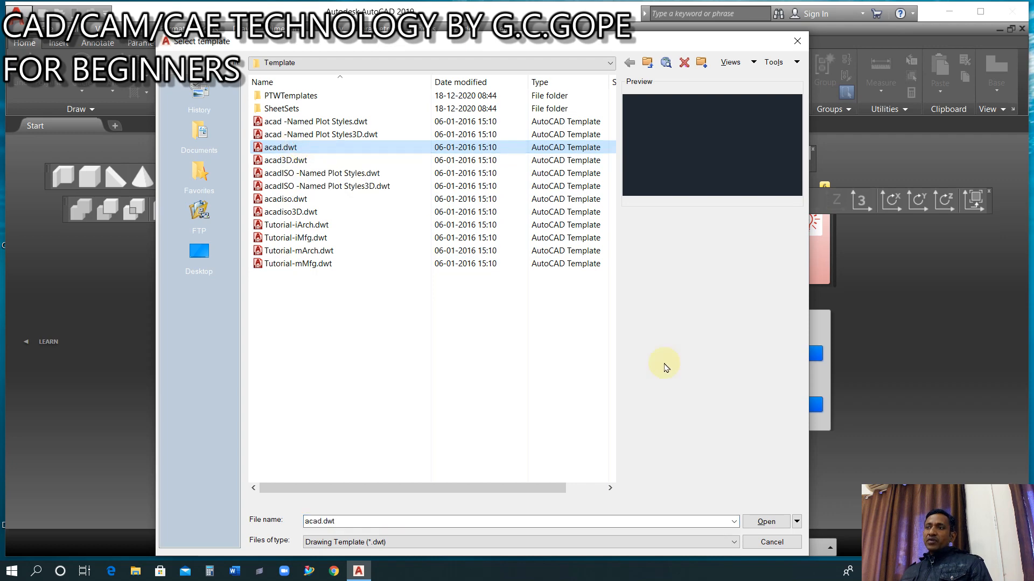
left_click(765, 525)
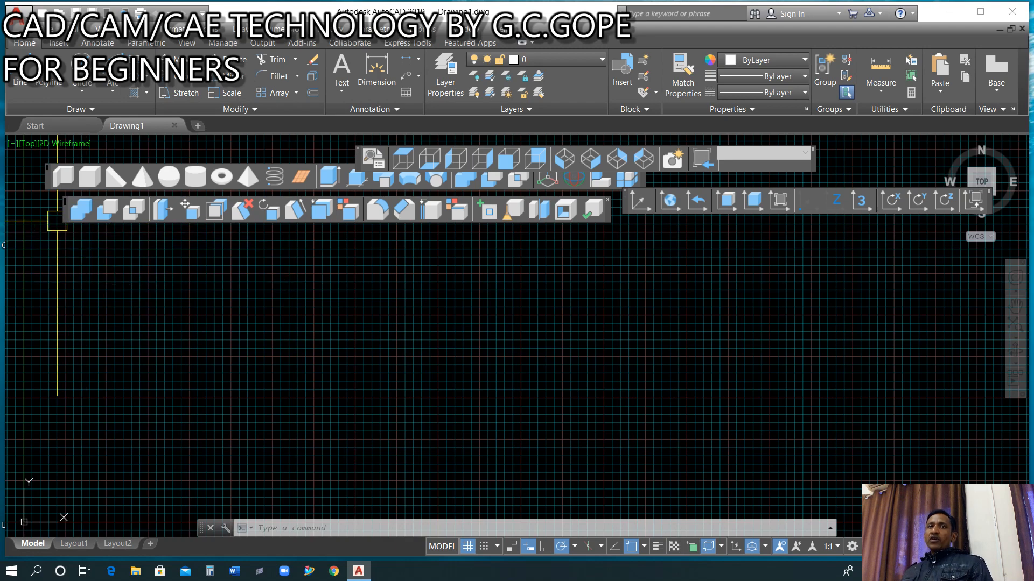
Close the four floating toolbars for solid editing, UCS, modeling and views to clear the drawing area.
left_click_drag(66, 218, 188, 326)
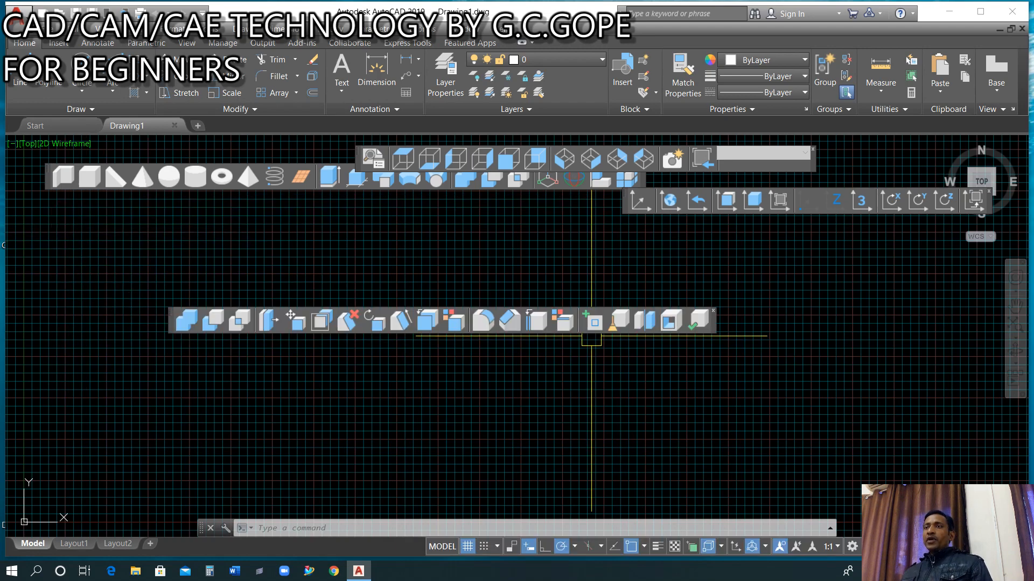
left_click(713, 311)
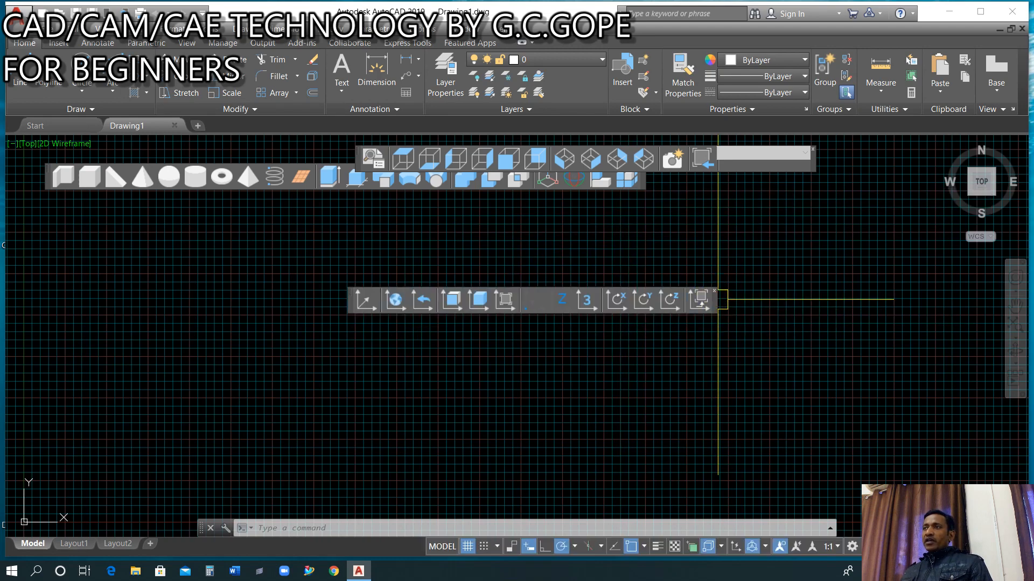
left_click(716, 293)
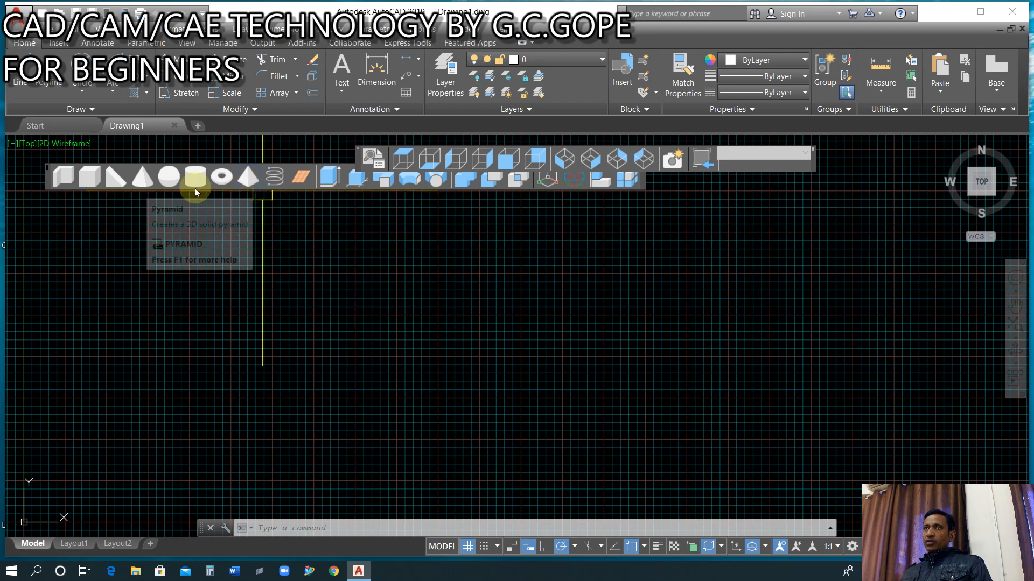
left_click_drag(55, 177, 199, 308)
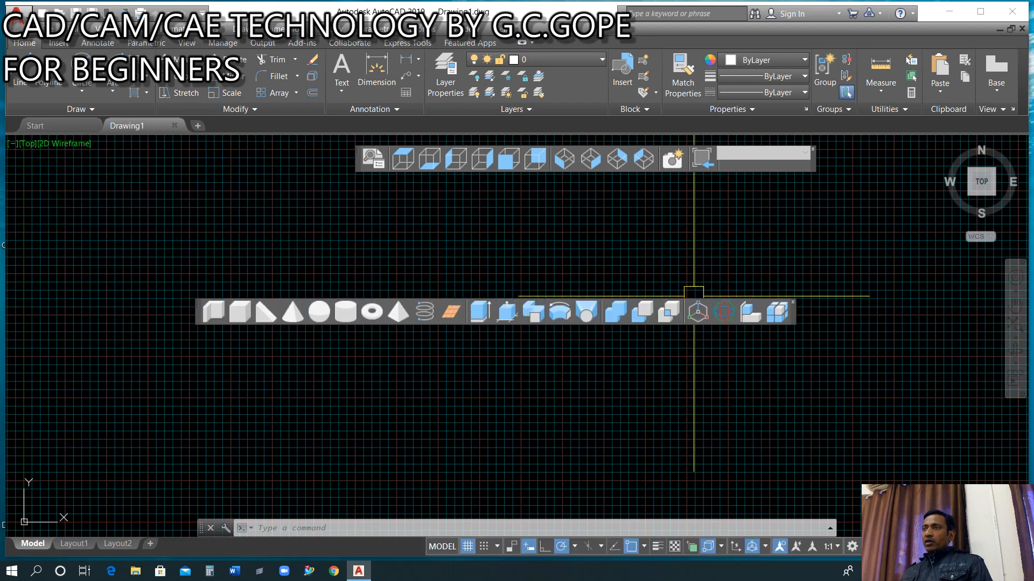
left_click(793, 303)
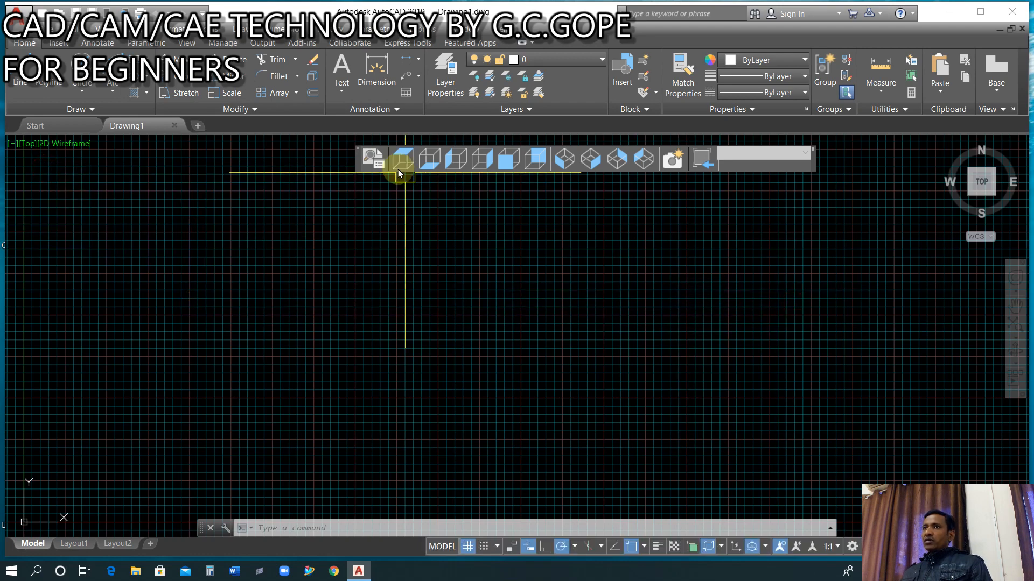
left_click_drag(359, 158, 319, 278)
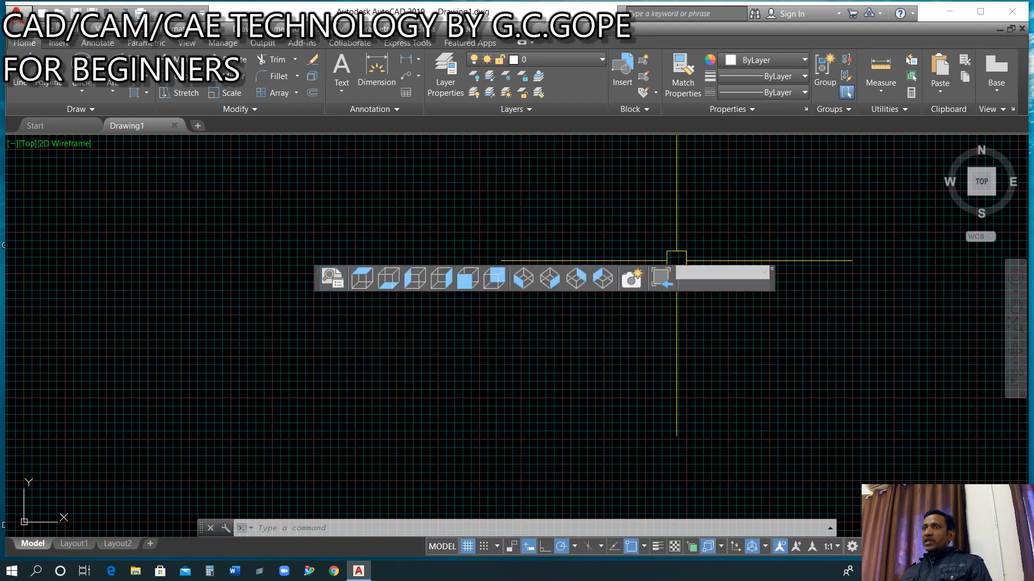
left_click(774, 271)
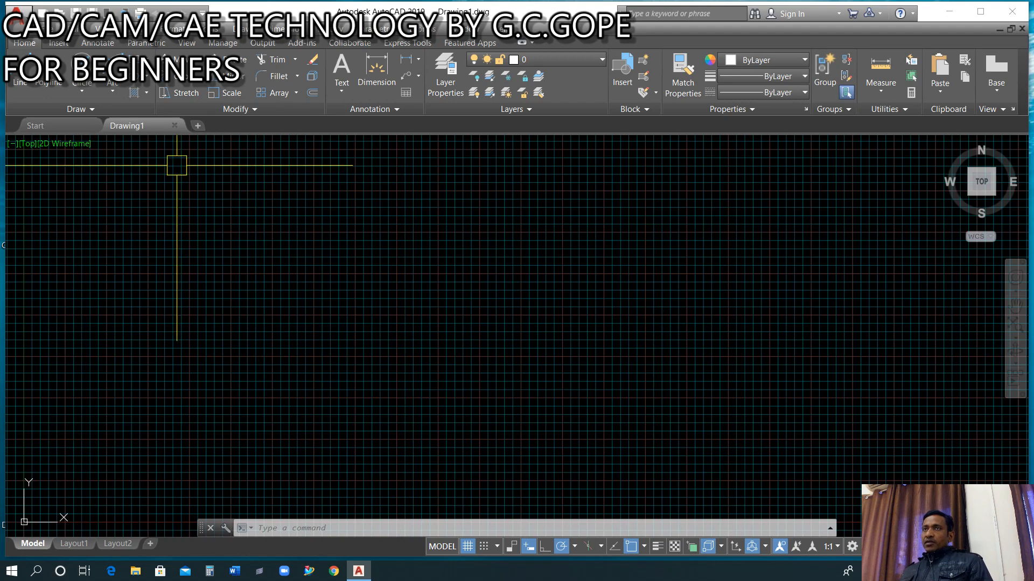
Configure the drawing units with Decimal length type, 0.00 length precision and Millimeters as the insertion scale.
left_click(175, 28)
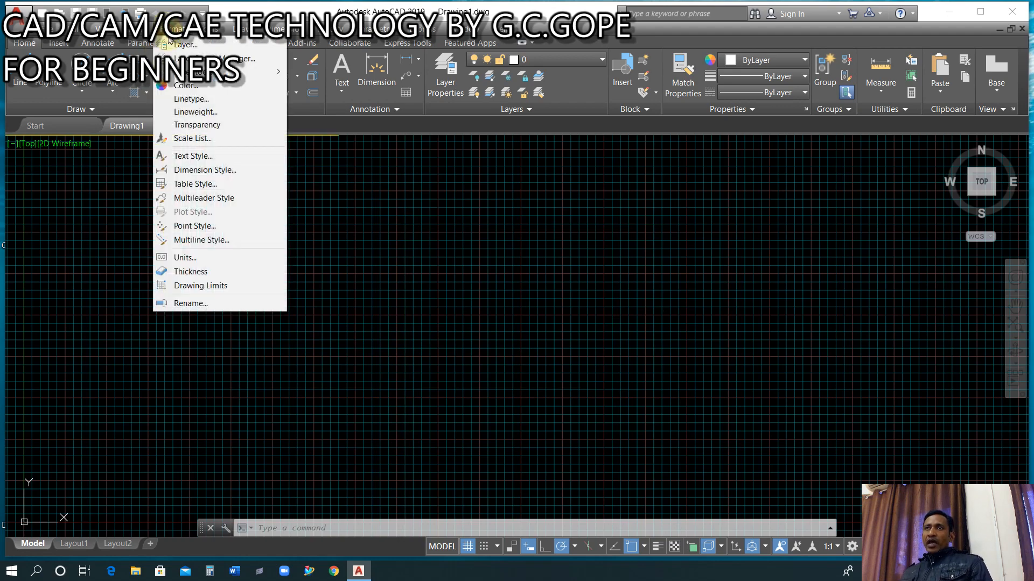
left_click(192, 261)
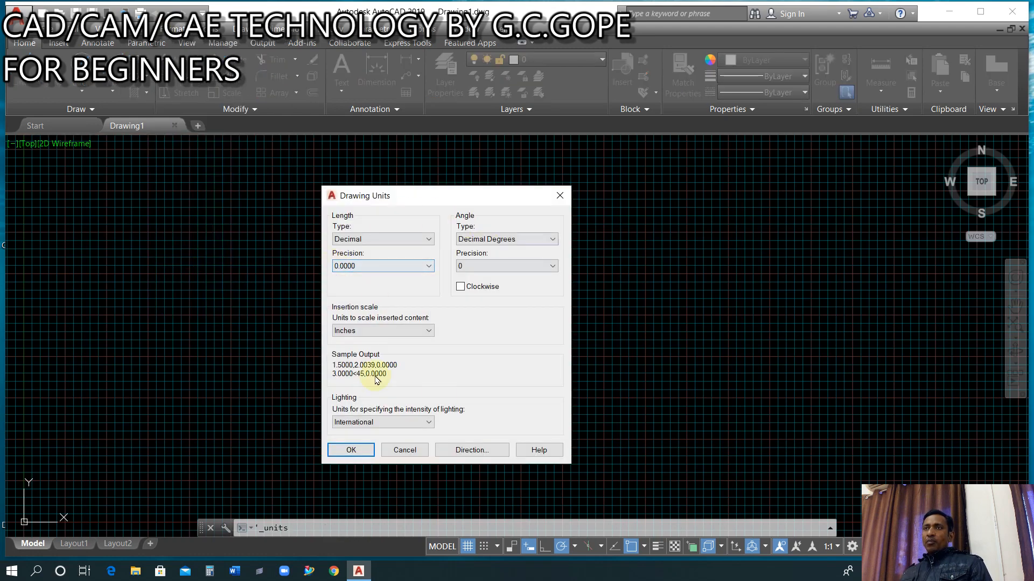
left_click(379, 242)
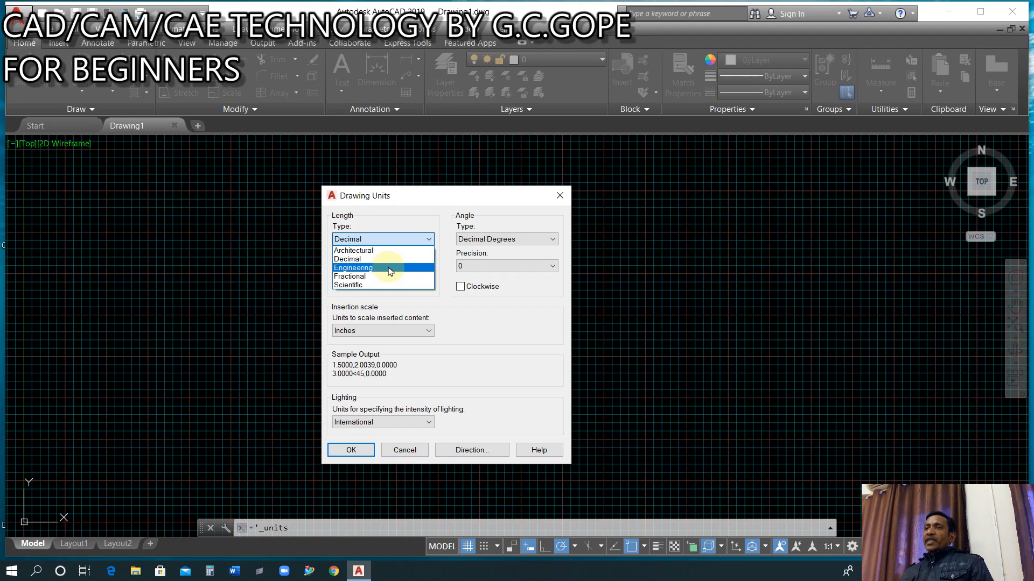
left_click(360, 260)
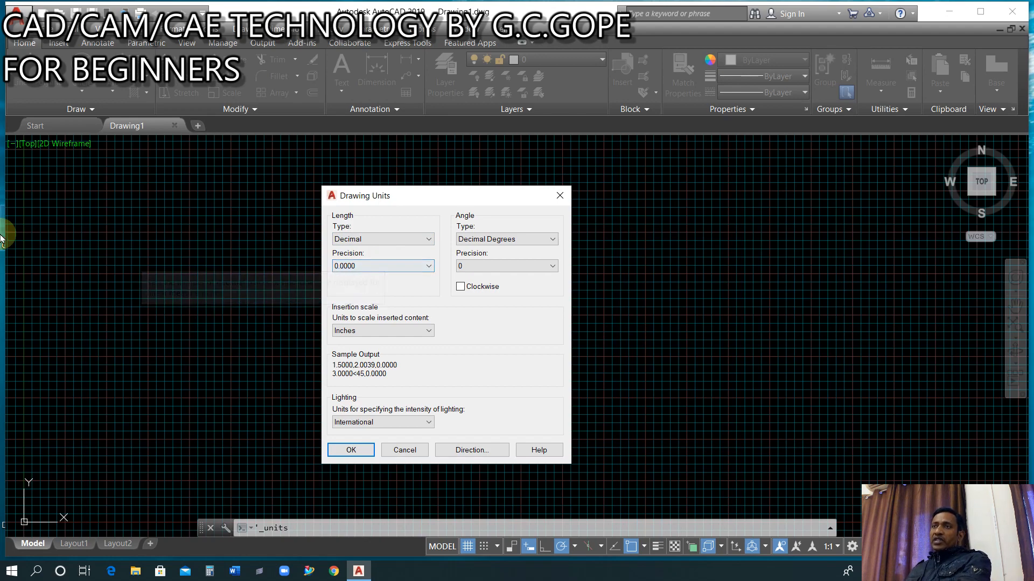
left_click(367, 265)
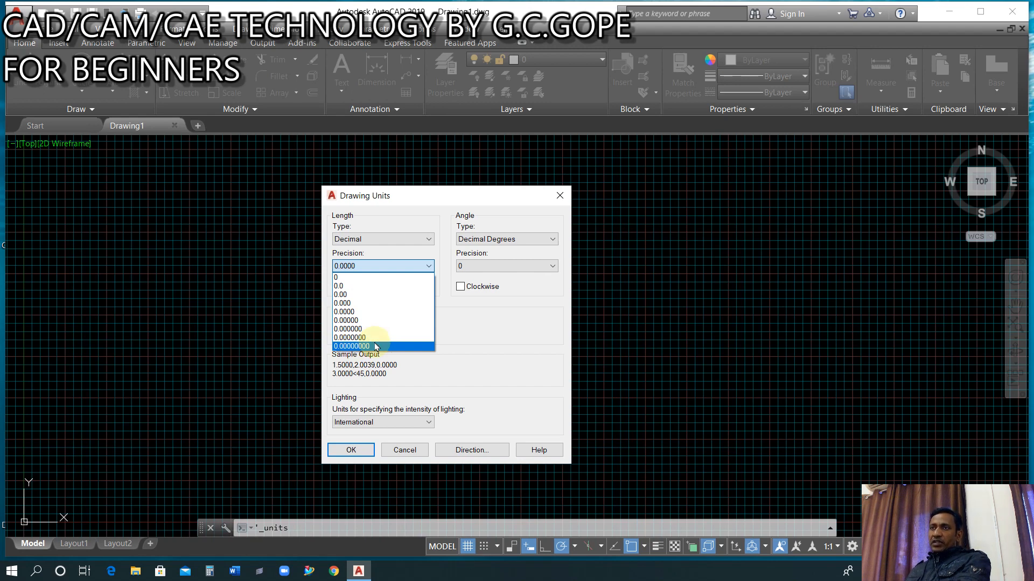
left_click(346, 295)
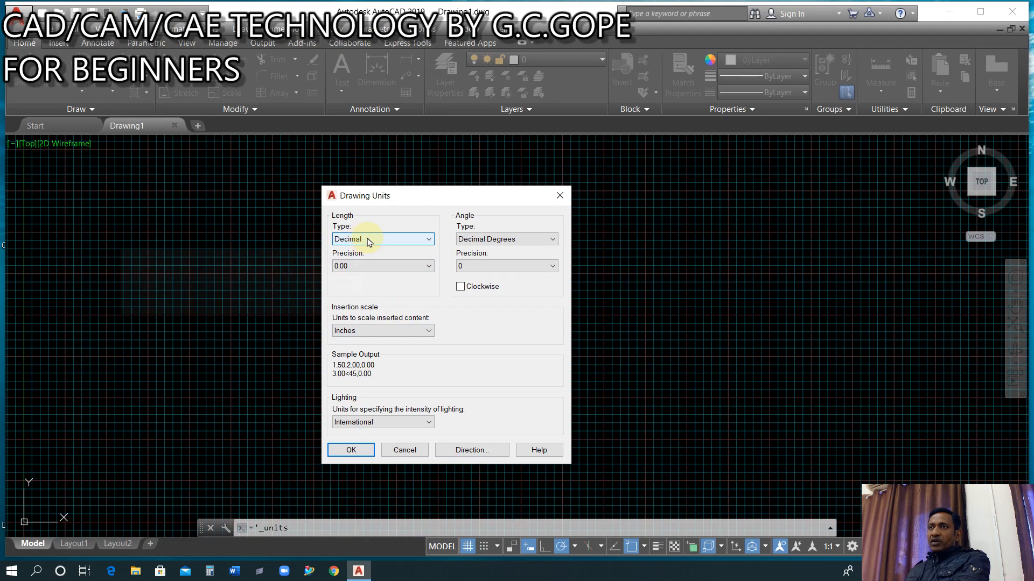
left_click(407, 329)
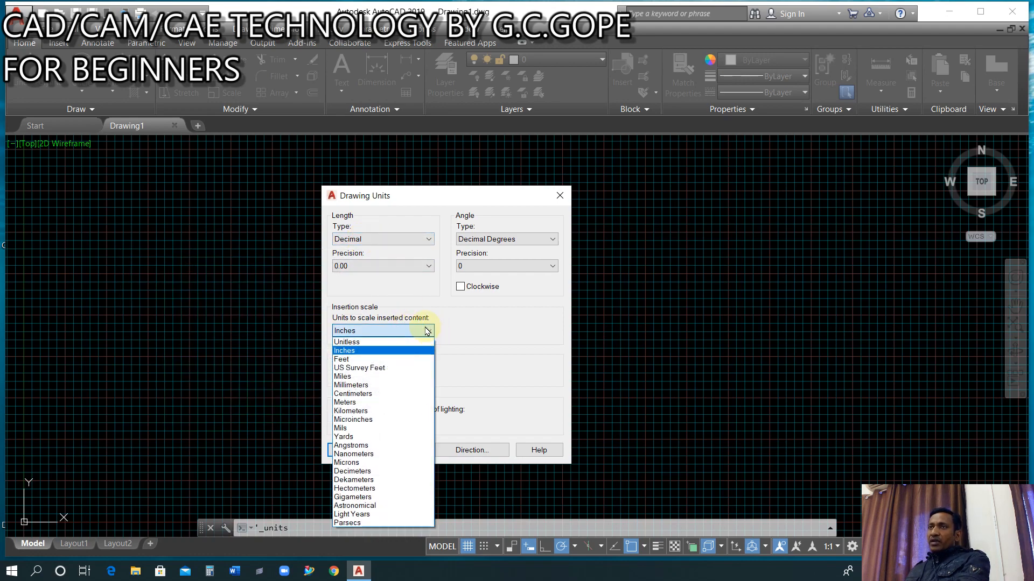
left_click(357, 387)
Try the Engineering length type with Inches and Feet as the insertion scale units.
left_click(426, 241)
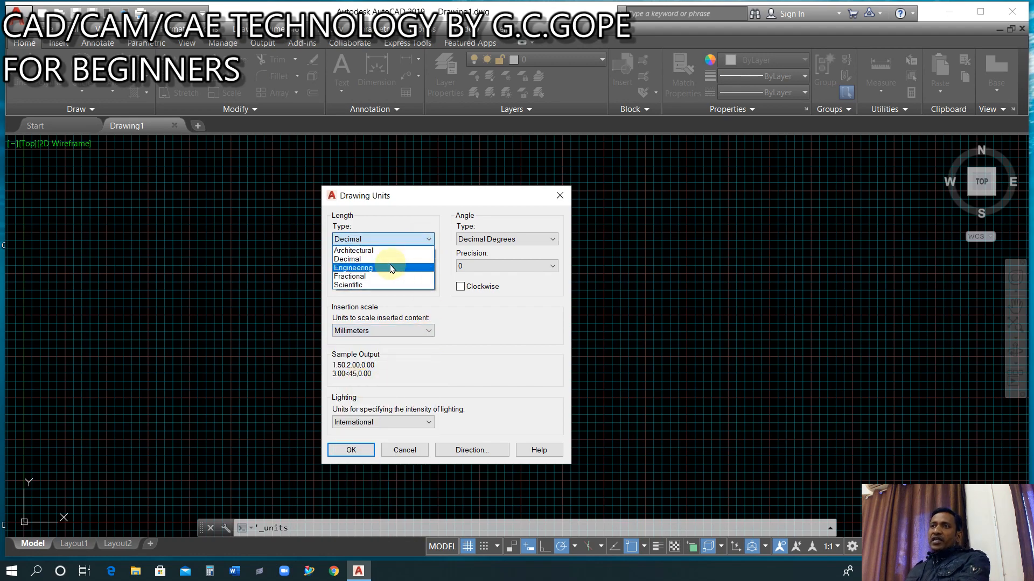
left_click(391, 267)
left_click(392, 331)
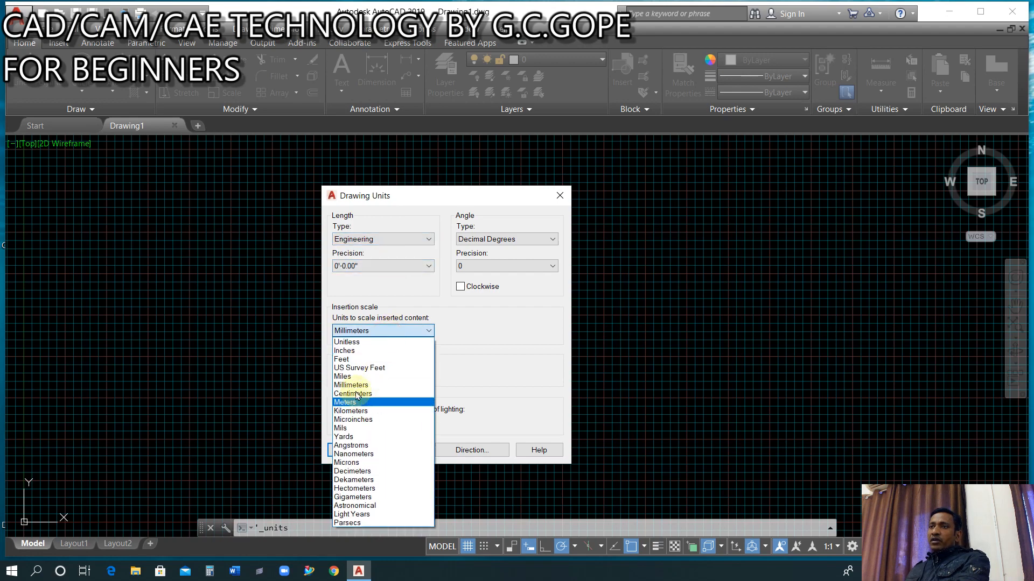
left_click(355, 352)
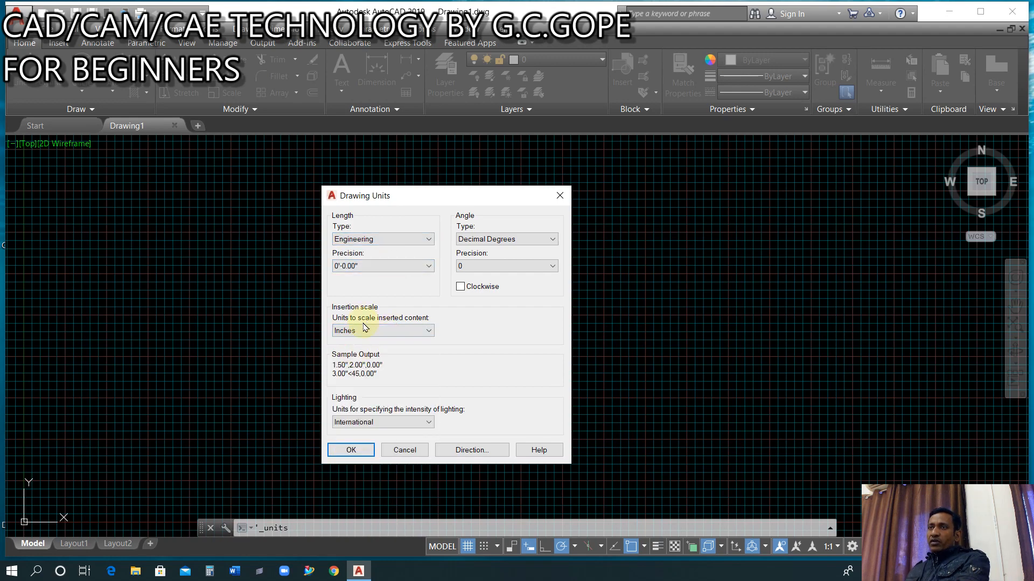
left_click(363, 328)
scroll(363, 354, "up", 1)
left_click(352, 358)
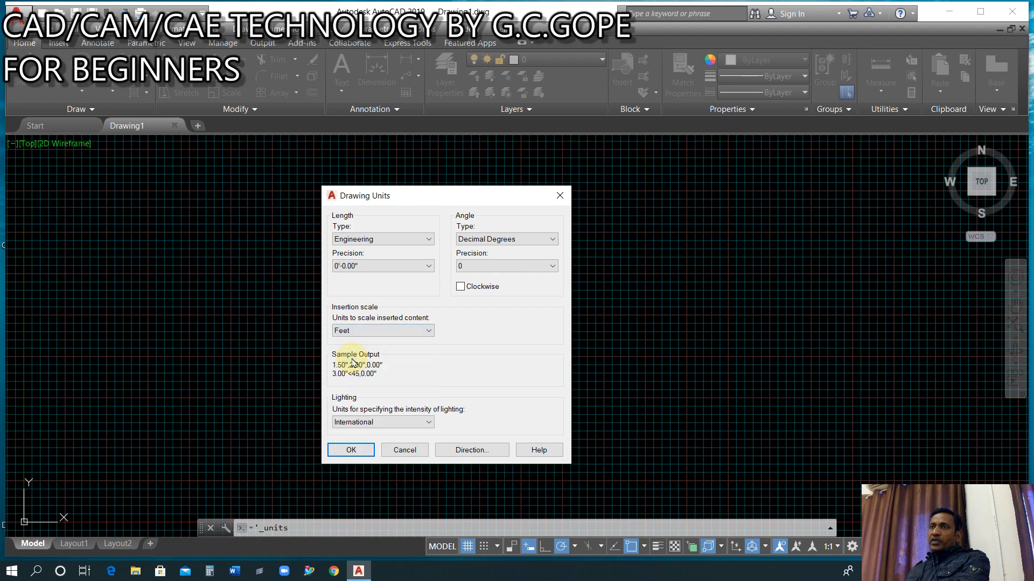
Set the length type to Decimal and the insertion scale units to Millimeters.
left_click(383, 239)
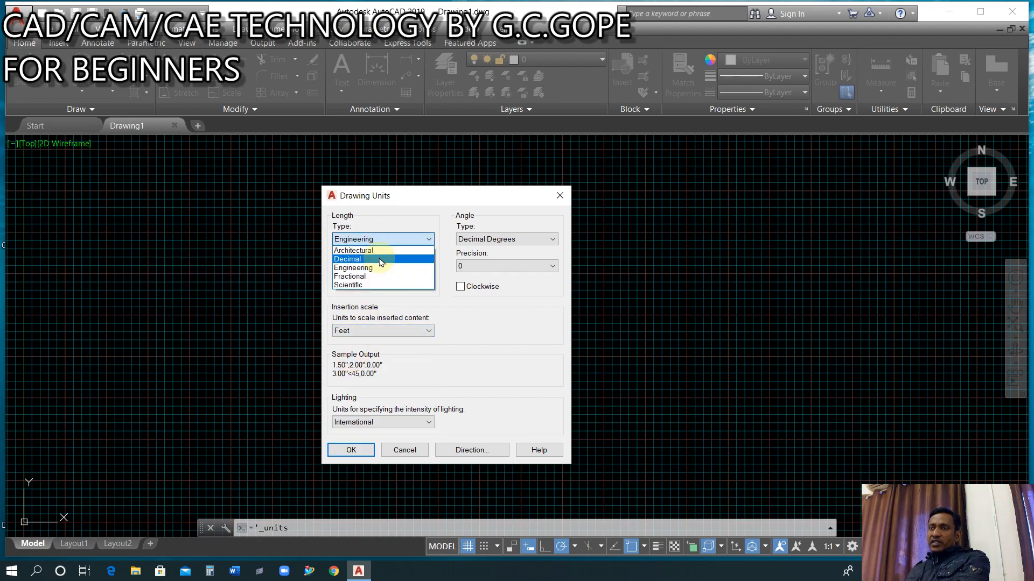
left_click(381, 260)
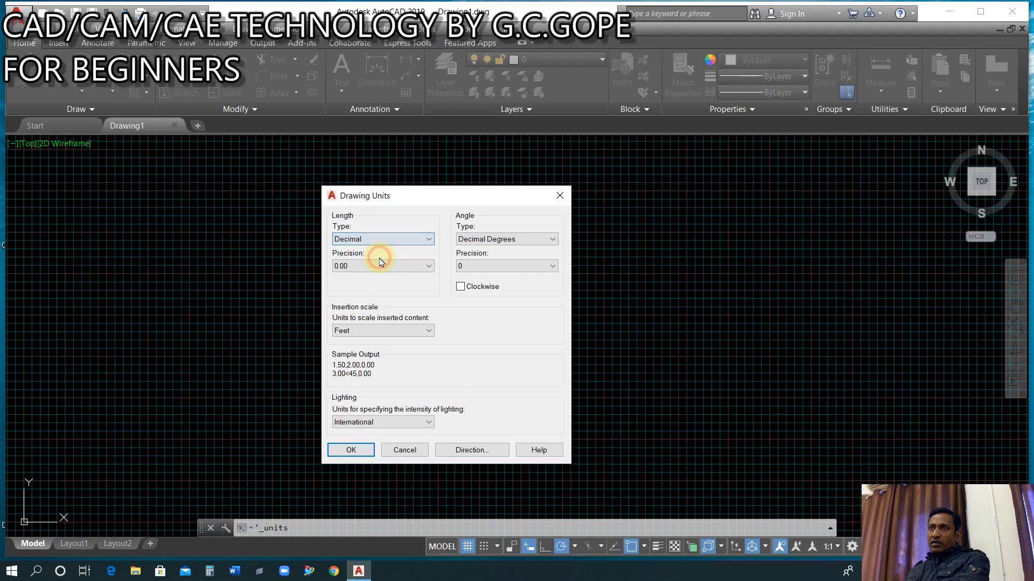
left_click(377, 329)
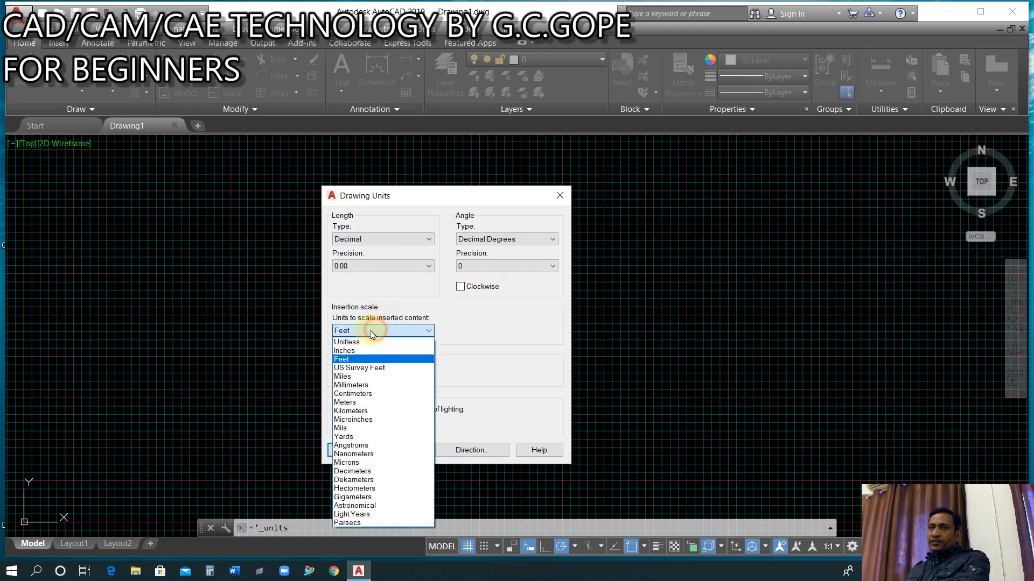
left_click(364, 387)
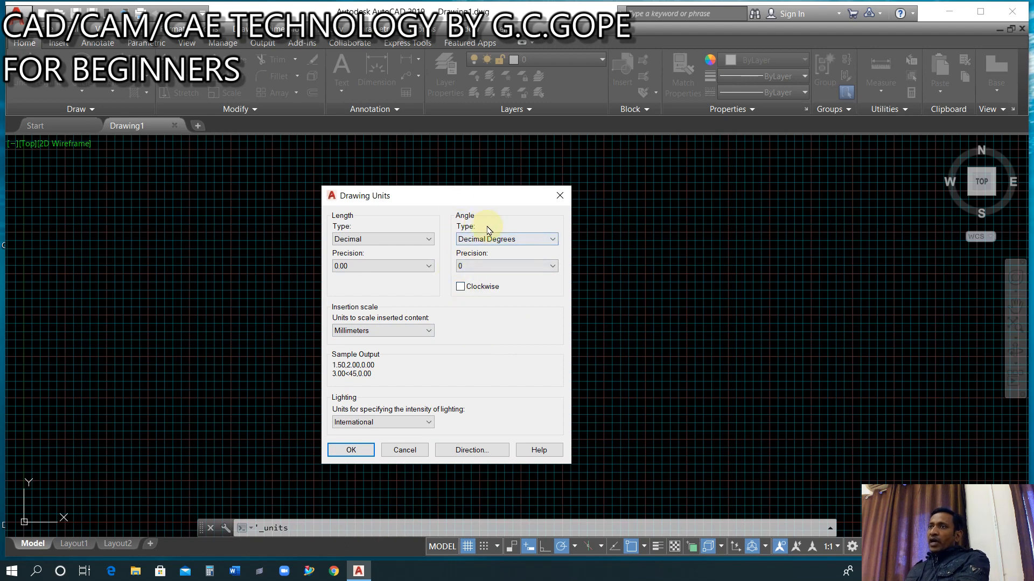
Set the angle precision to 0.00 and apply the drawing unit settings.
left_click(483, 272)
left_click(484, 274)
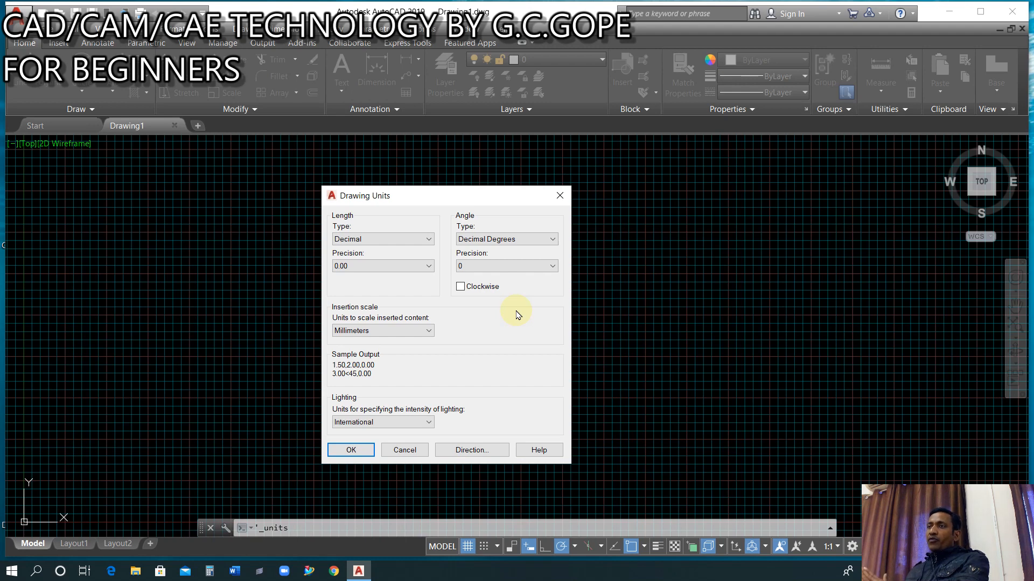
left_click(523, 266)
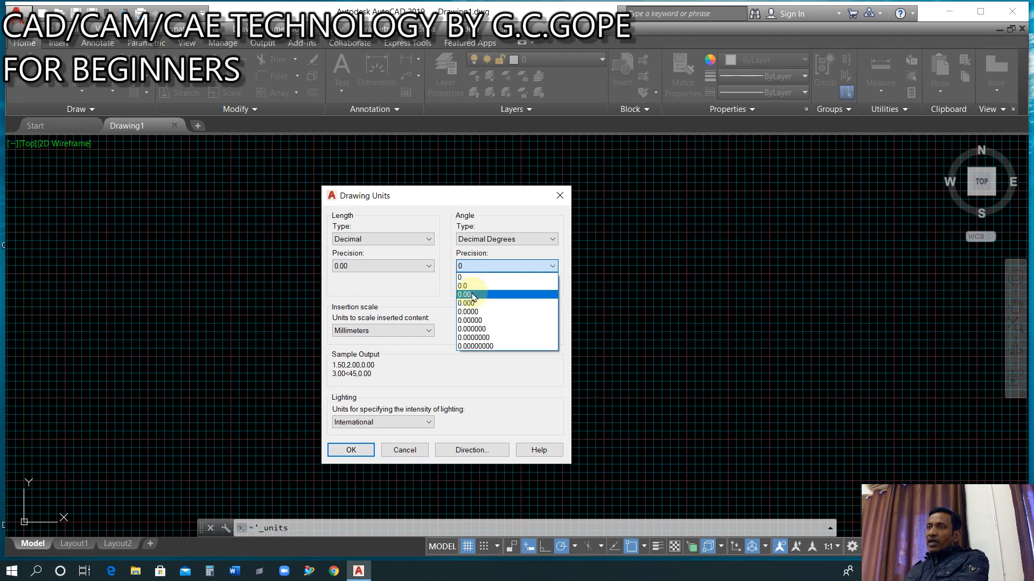
left_click(466, 295)
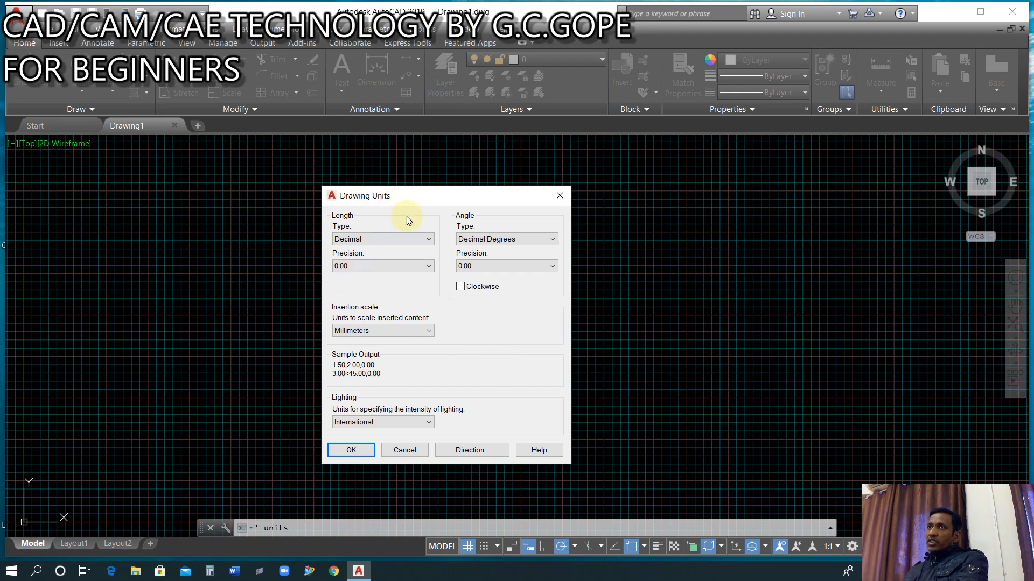
left_click(350, 449)
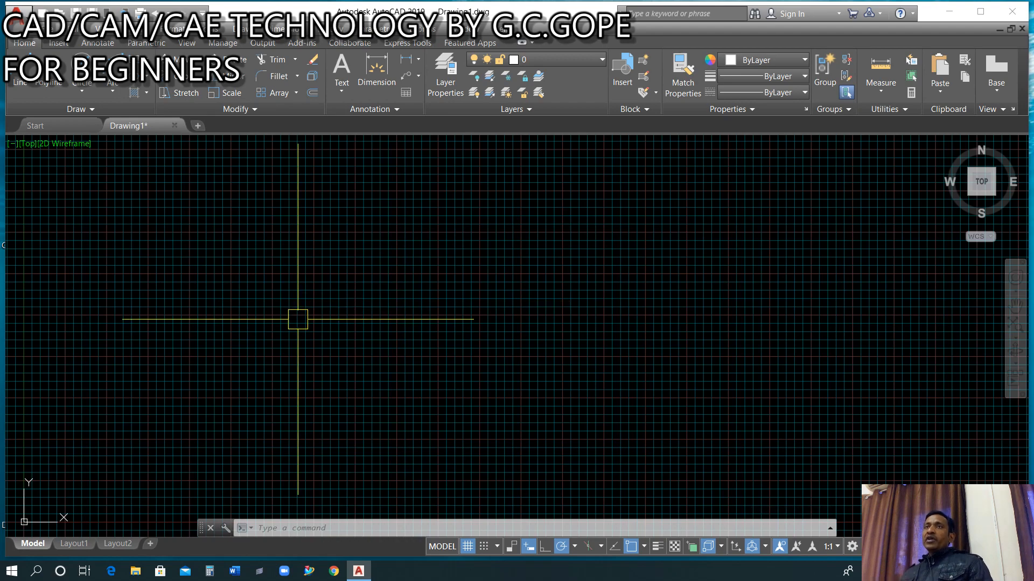
Set the model space drawing limits with the lower-left corner at 0.00,0.00 and the upper-right corner at 100,100.
left_click(176, 28)
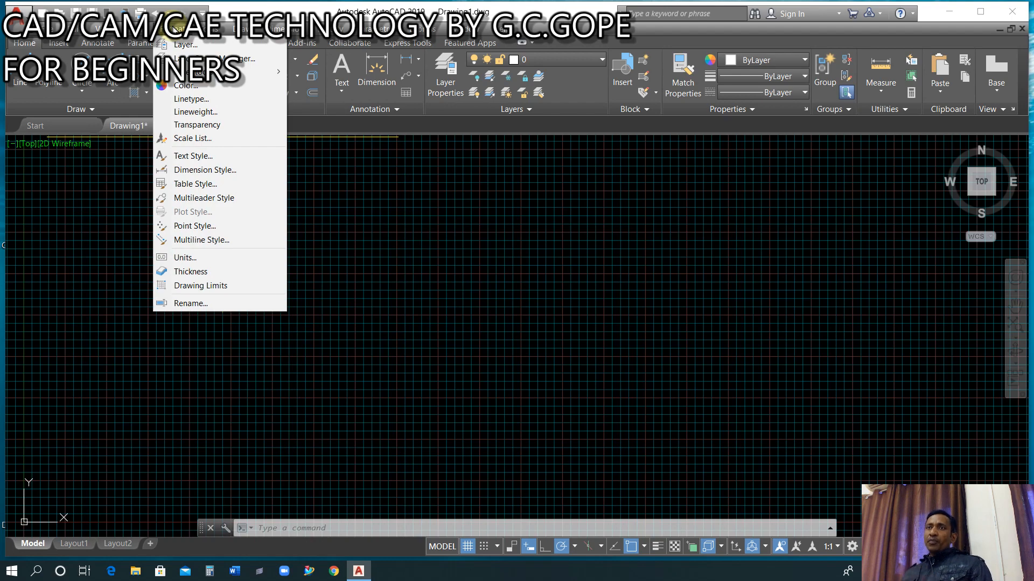
left_click(225, 285)
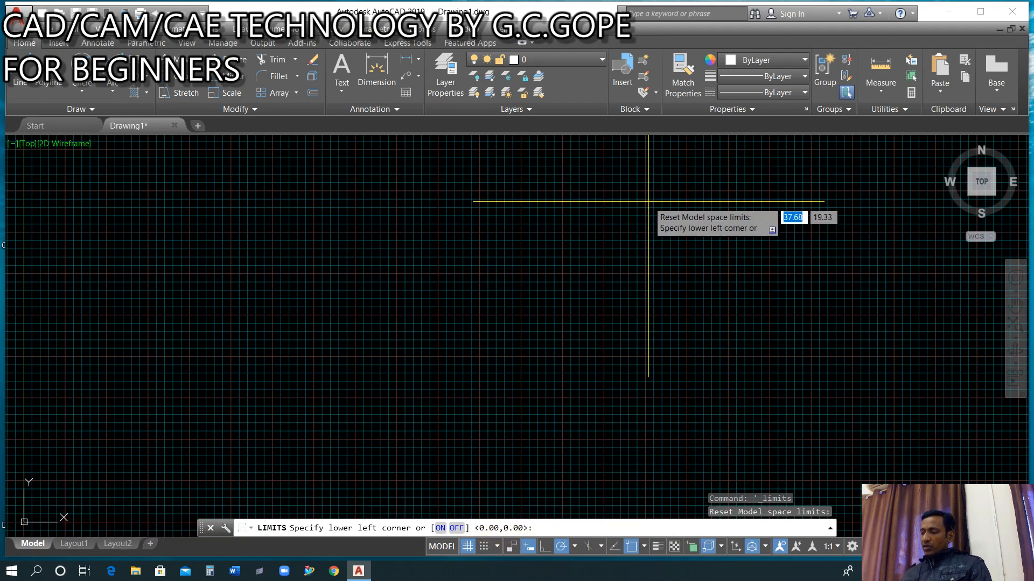
key("Return")
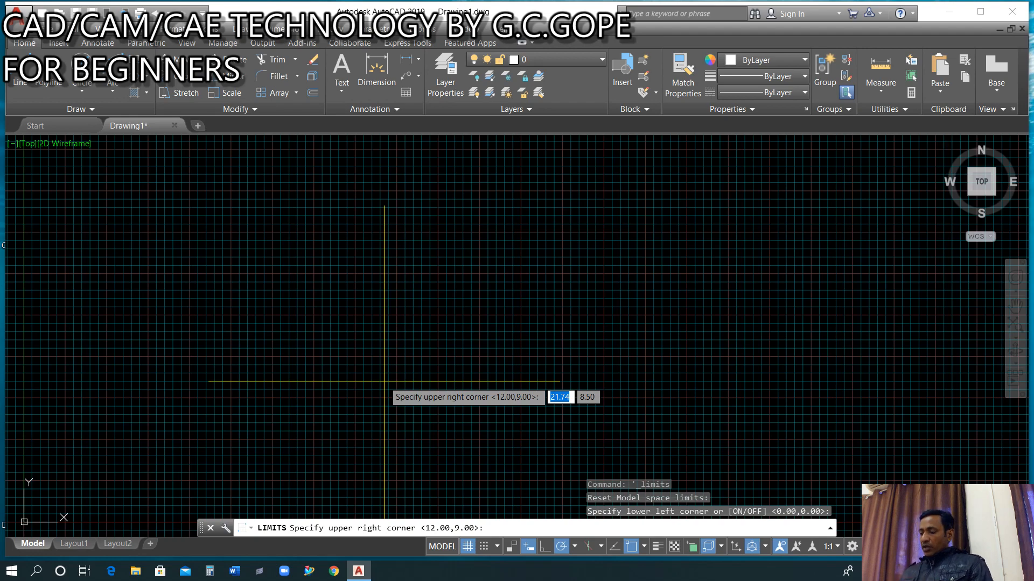
type("100")
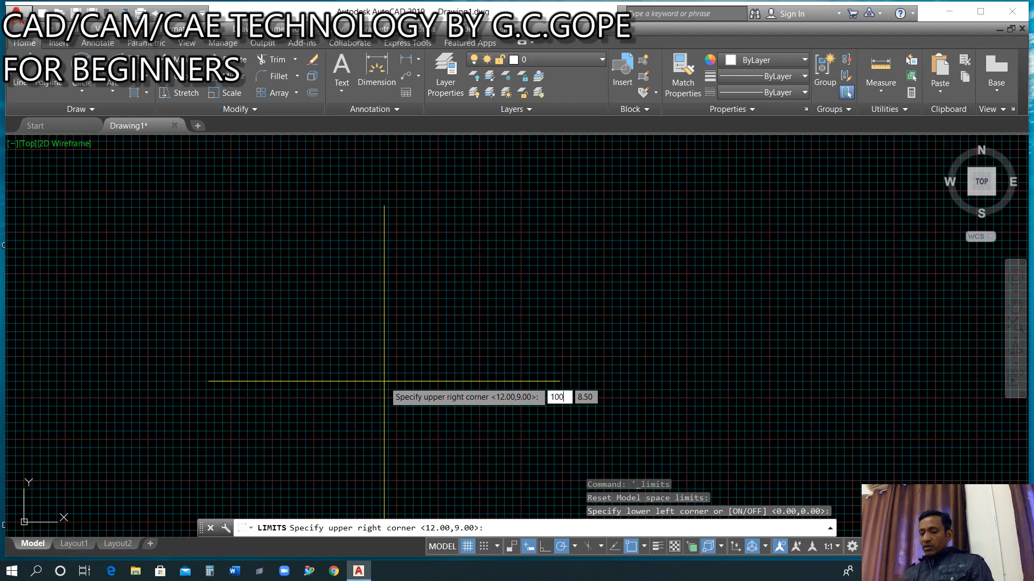
key("Tab")
type("100")
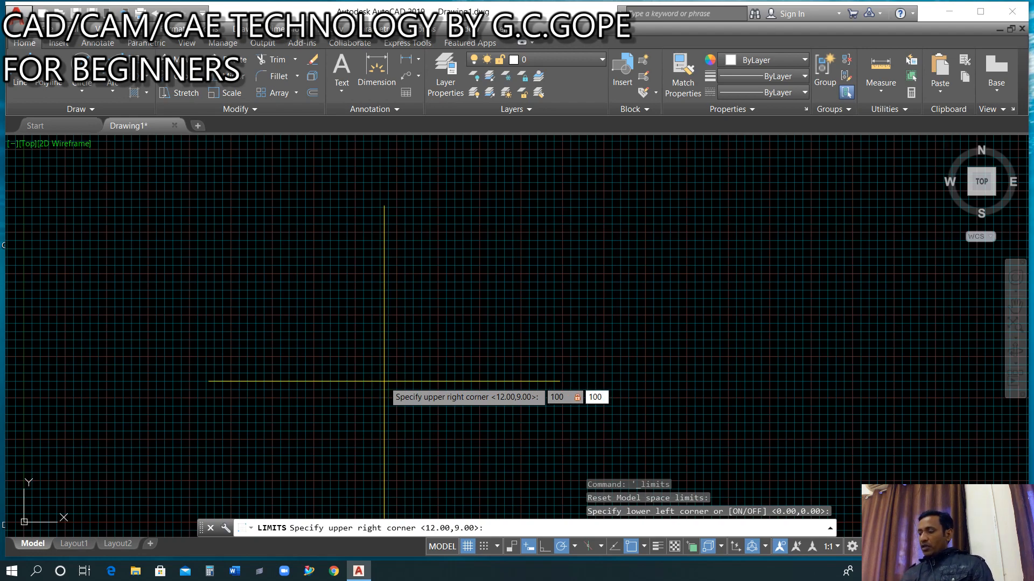
key("Return")
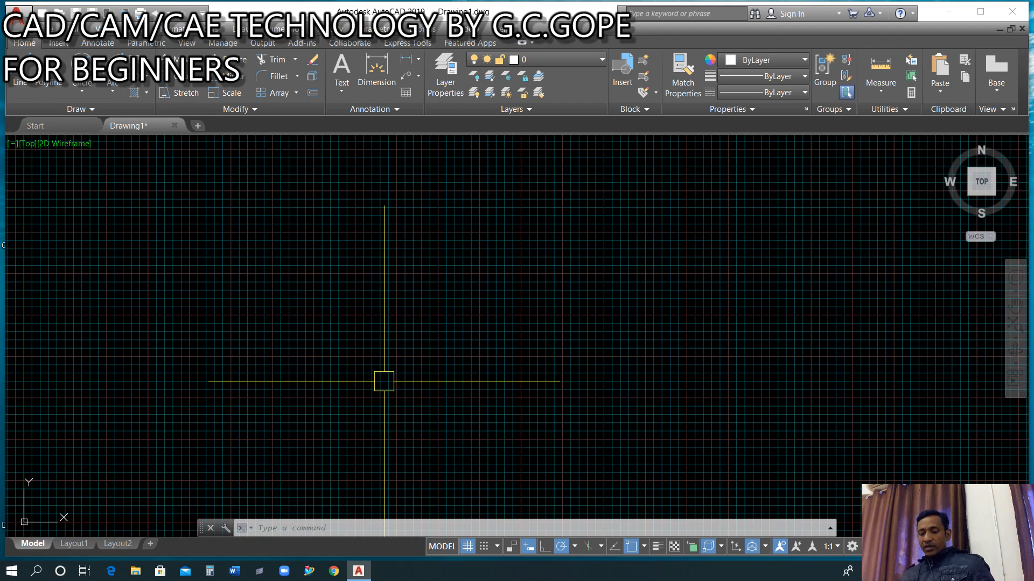
Zoom with the All option to fit the new drawing limits.
type("z")
key("Return")
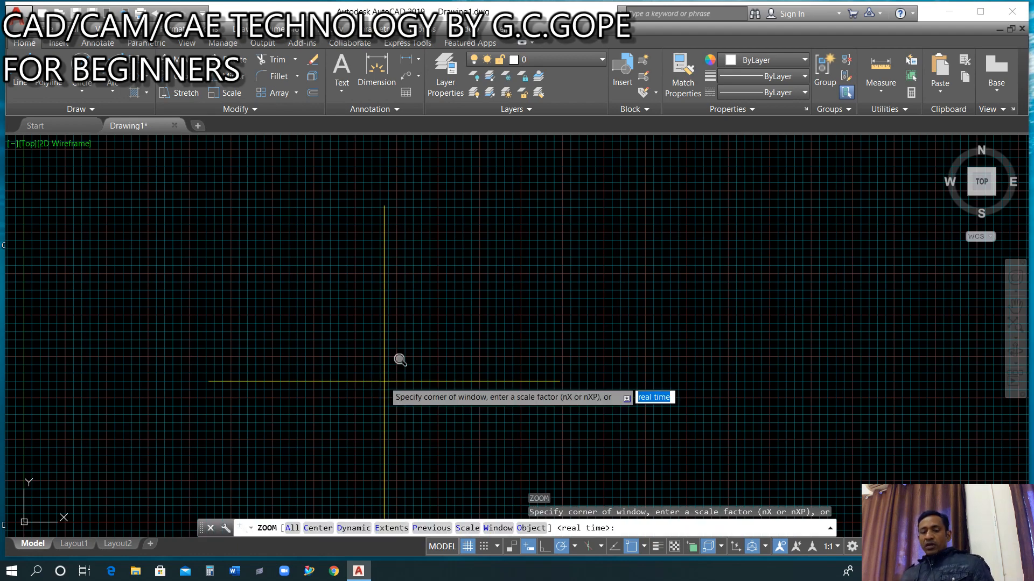
type("a")
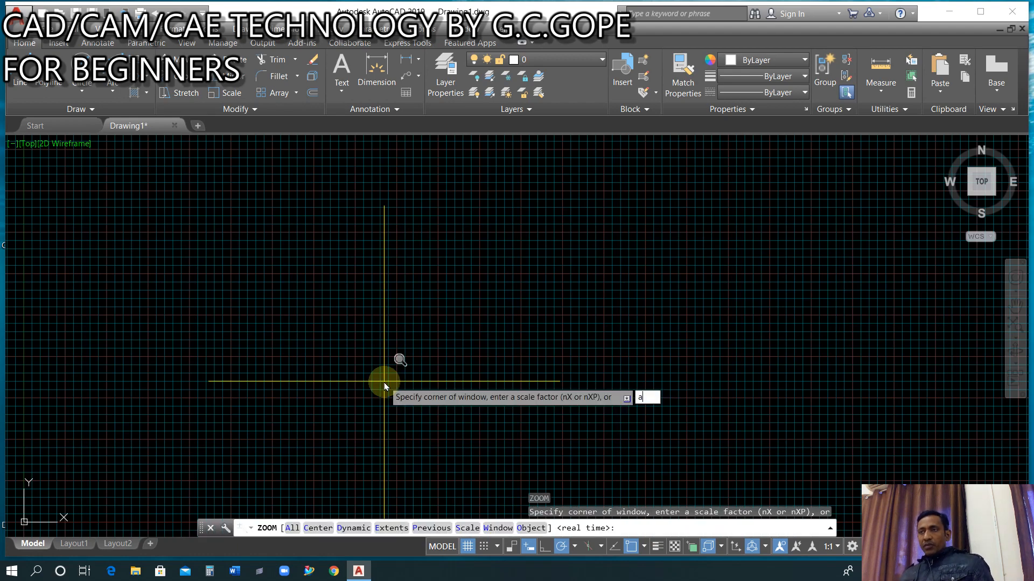
key("Return")
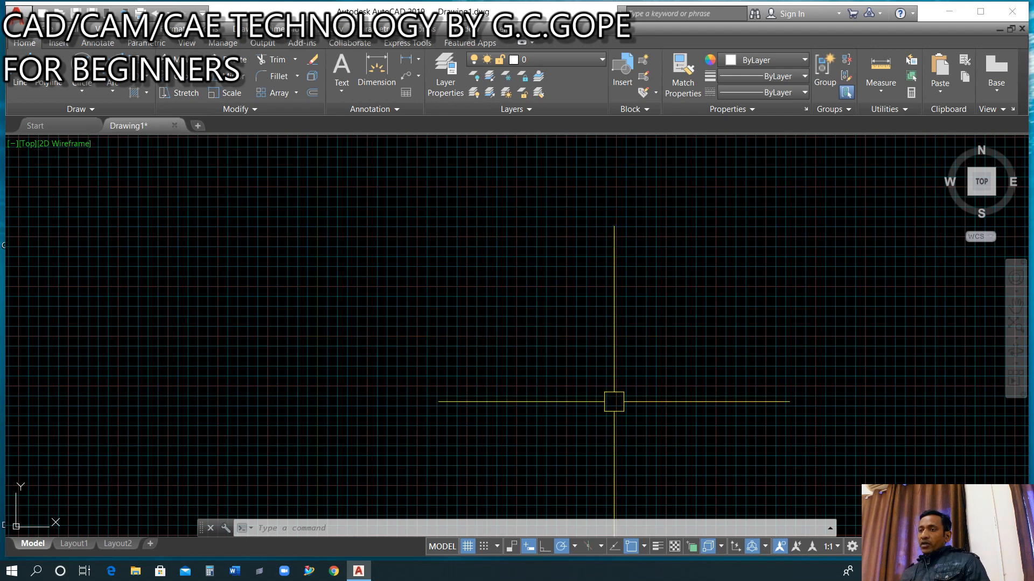
left_click(535, 549)
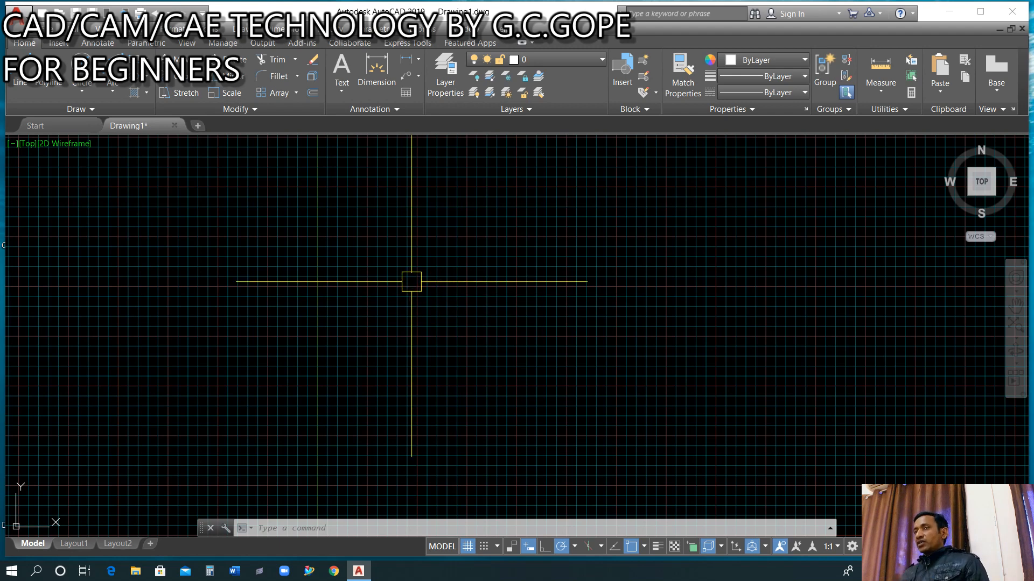
Try Yellow as the uniform background color of the 2D model space in the display options.
right_click(416, 228)
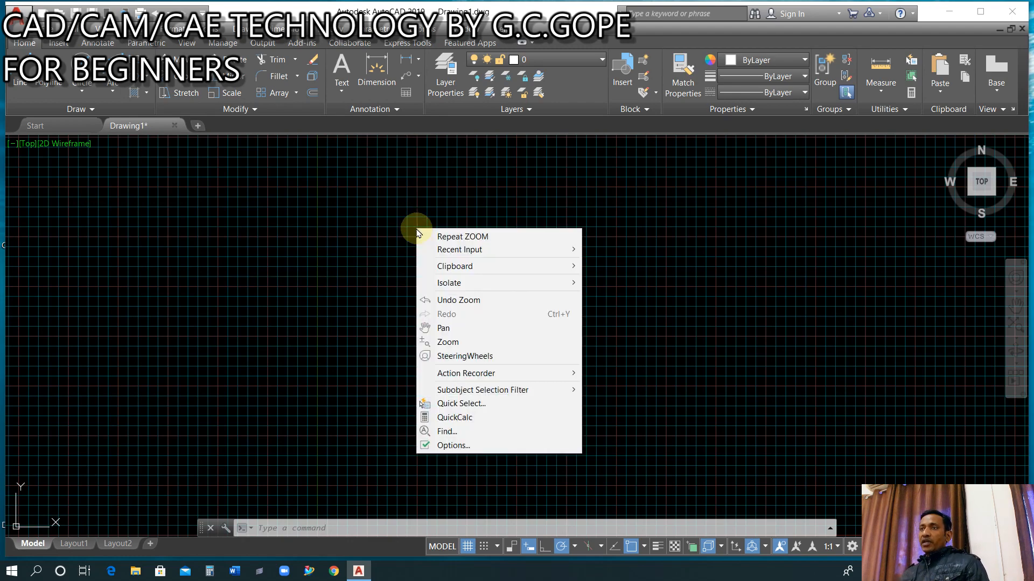
left_click(470, 451)
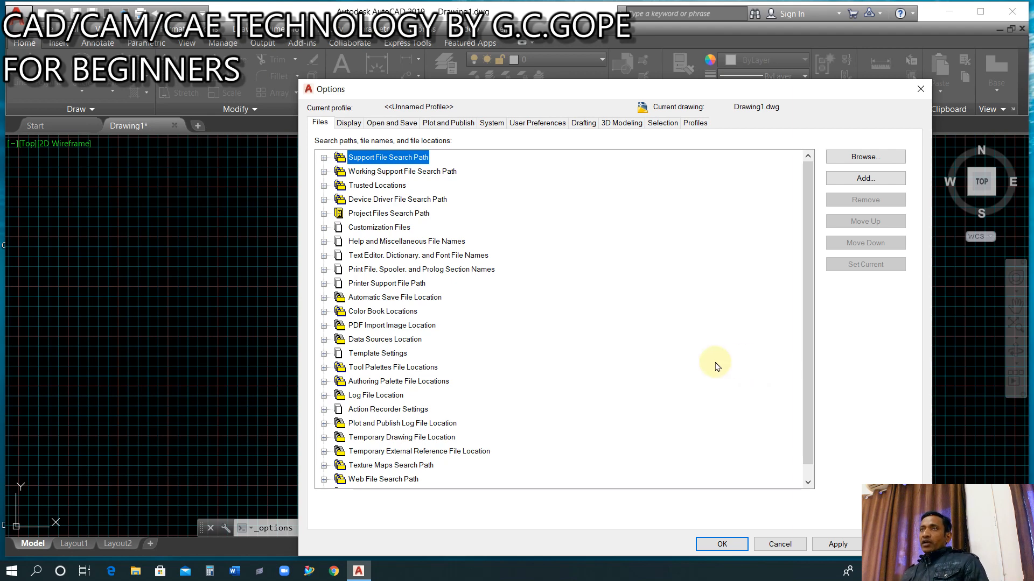
left_click(349, 123)
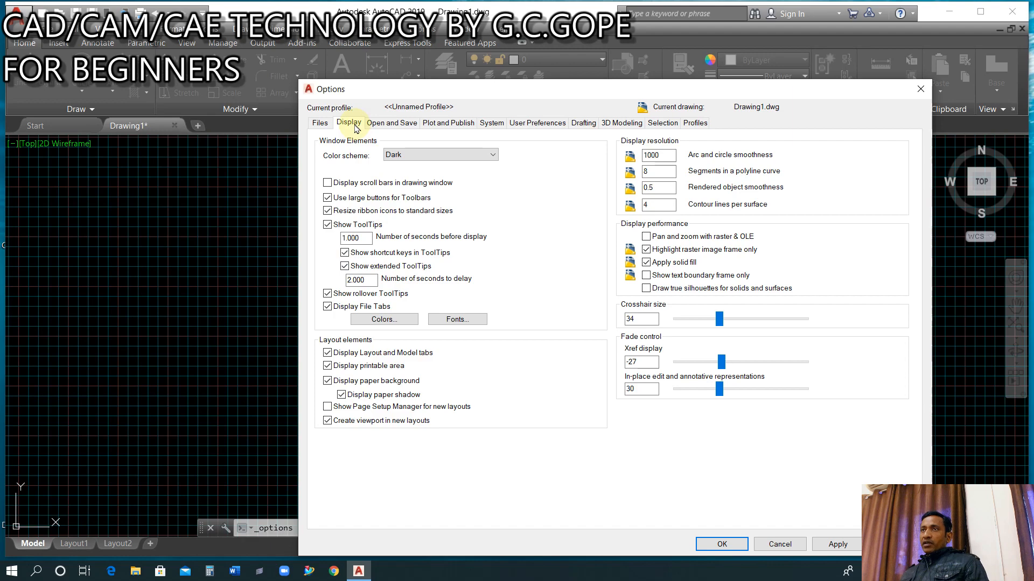
left_click(399, 322)
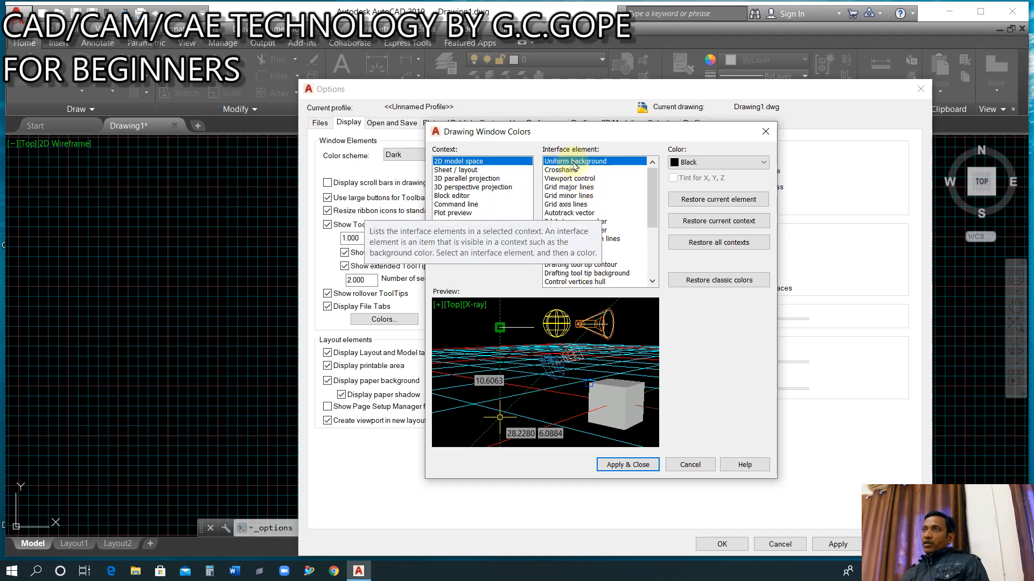
left_click(705, 162)
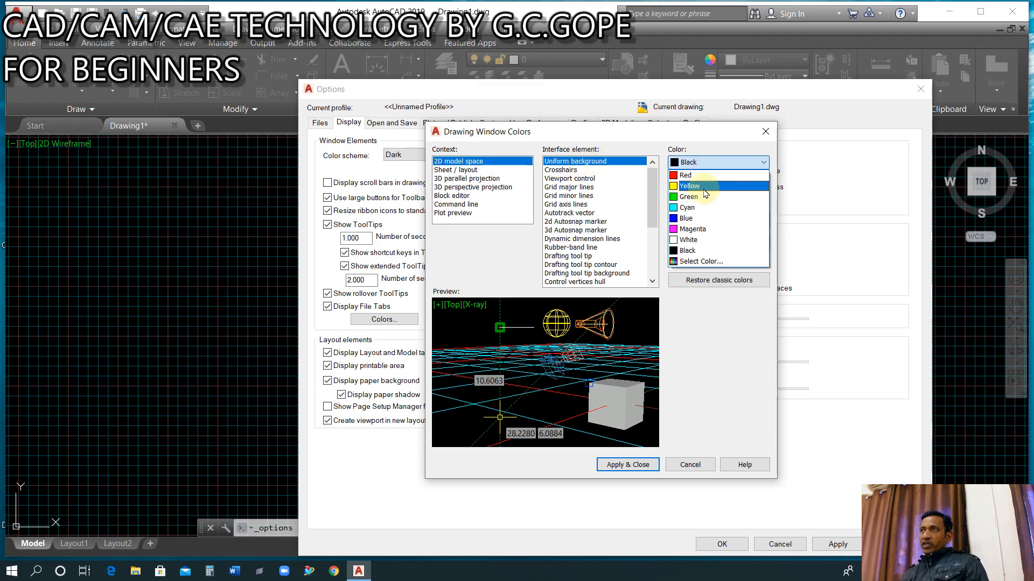
left_click(703, 188)
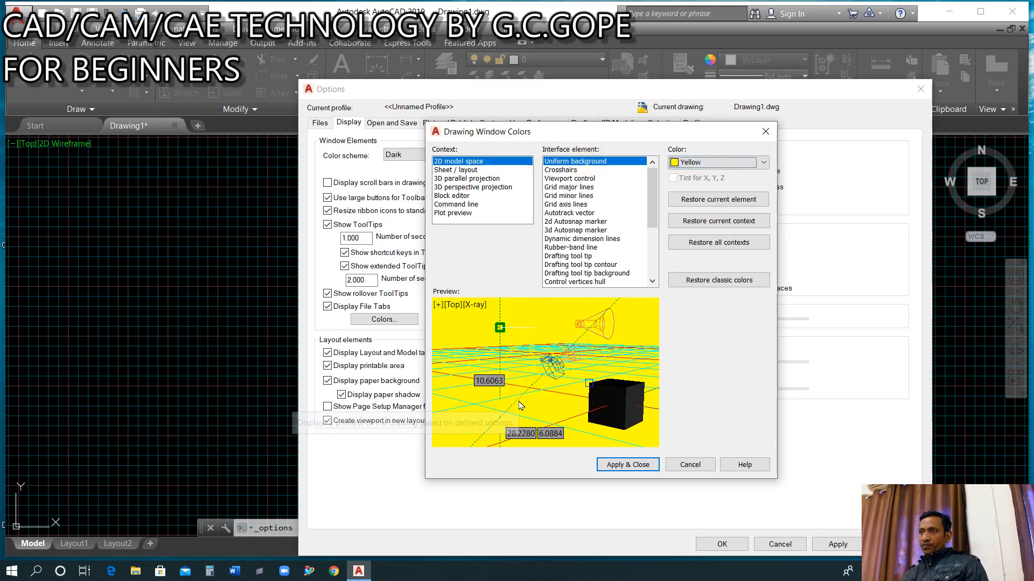
left_click(641, 466)
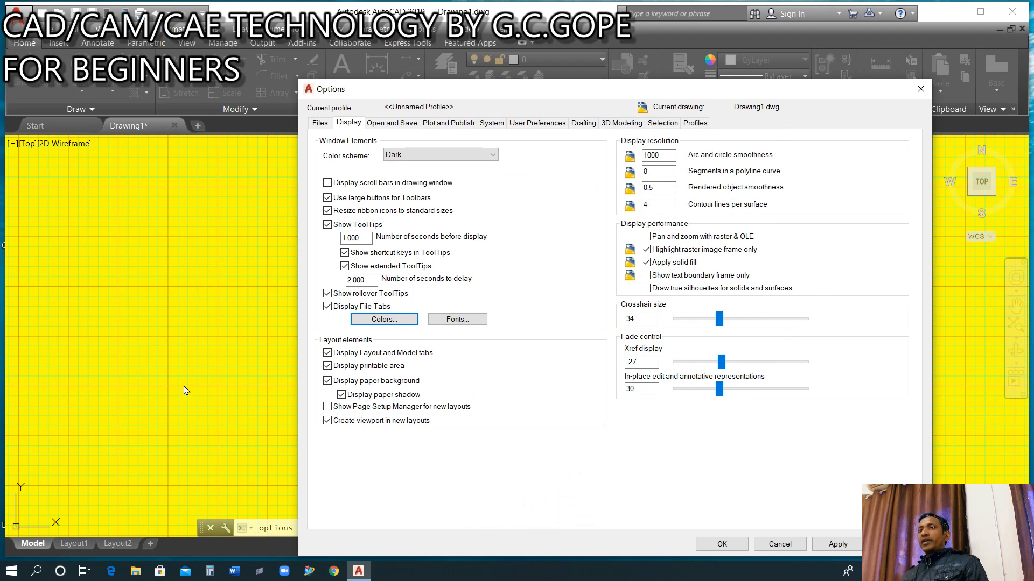
Set the uniform background color of the 2D model space to Black and apply it.
left_click(383, 319)
left_click(700, 164)
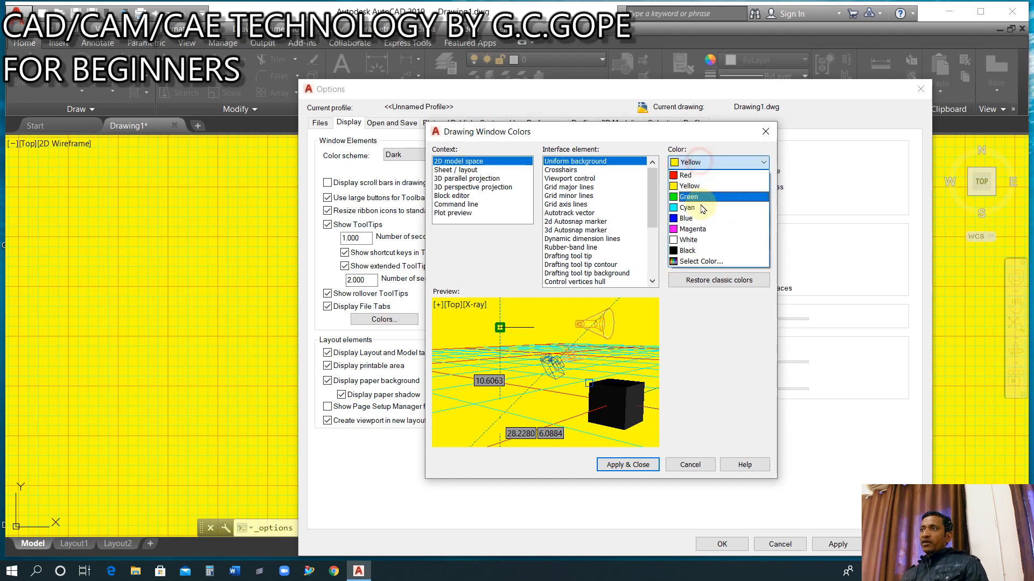
left_click(700, 250)
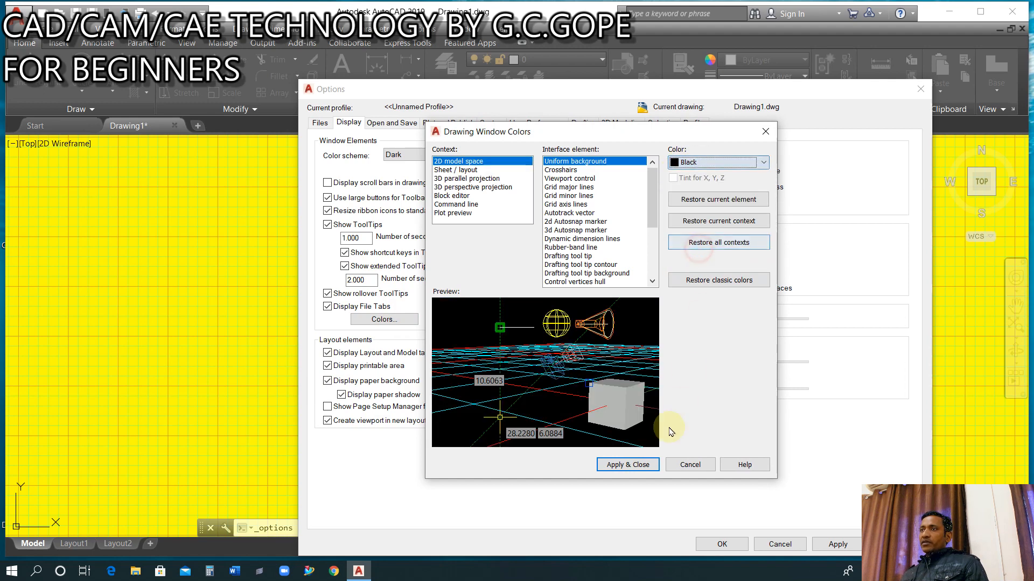
left_click(628, 464)
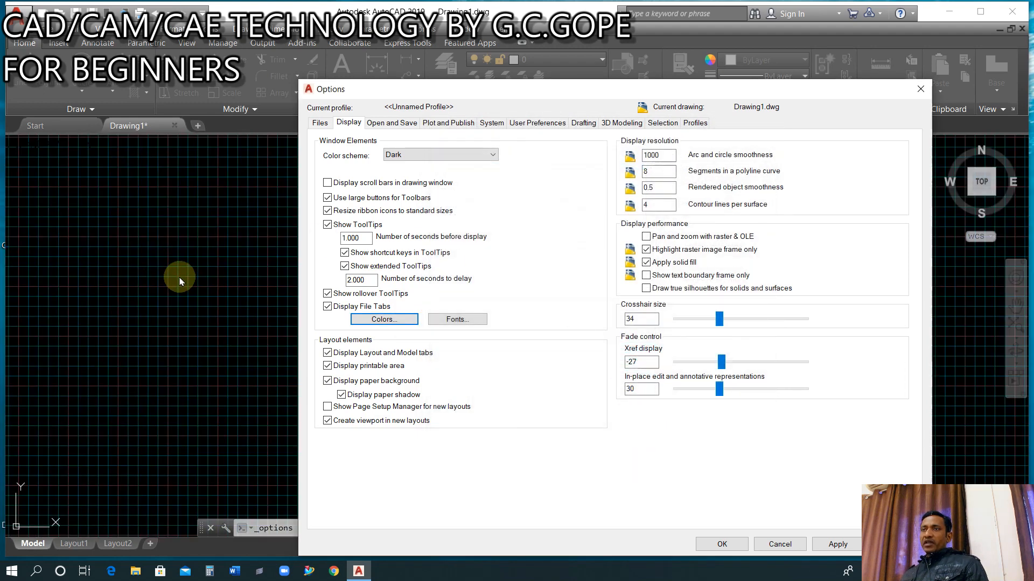
Set the 2D model space crosshairs to Green and the viewport control to Yellow, and apply the colors.
left_click(383, 319)
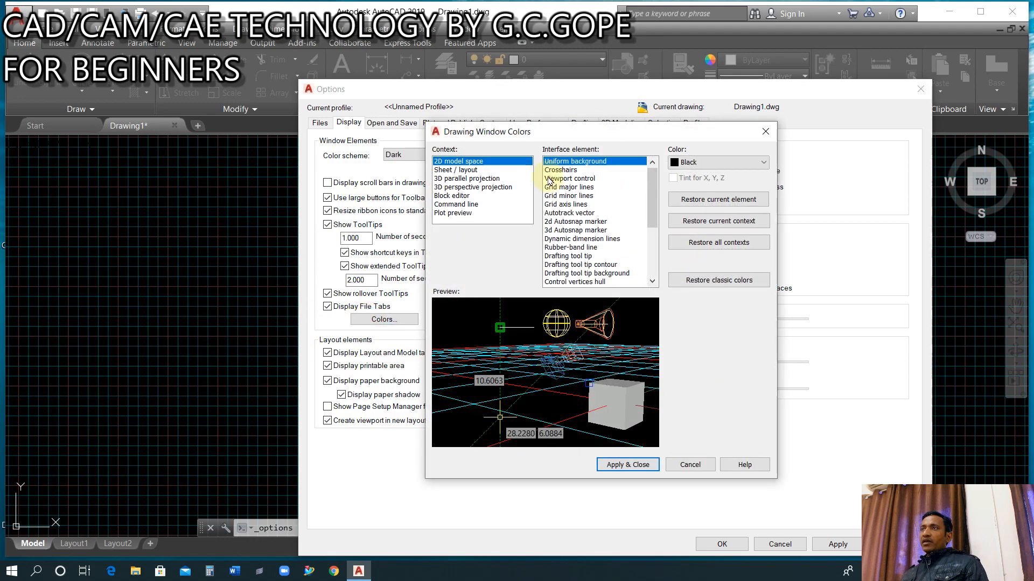
left_click(556, 170)
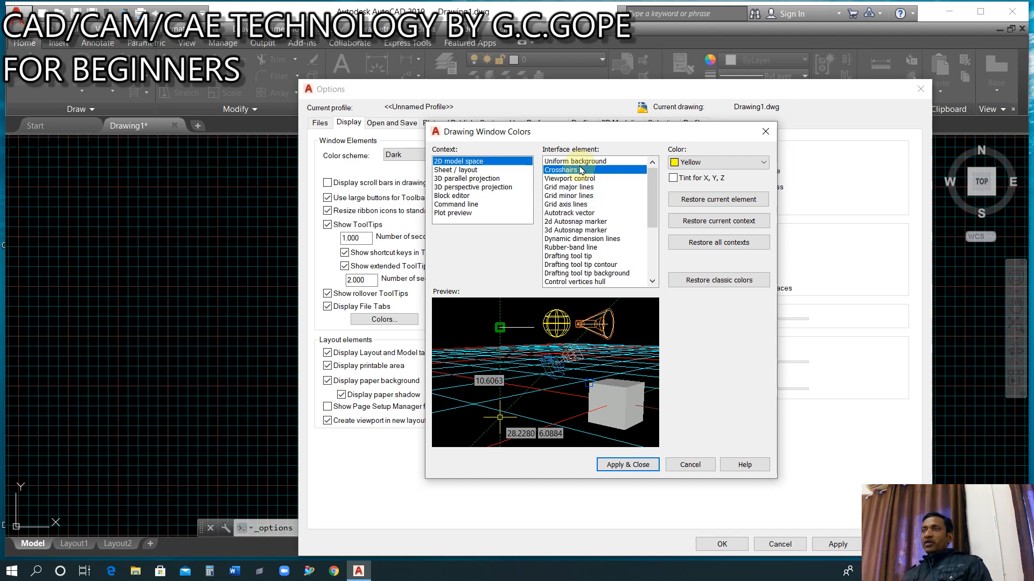
left_click(692, 165)
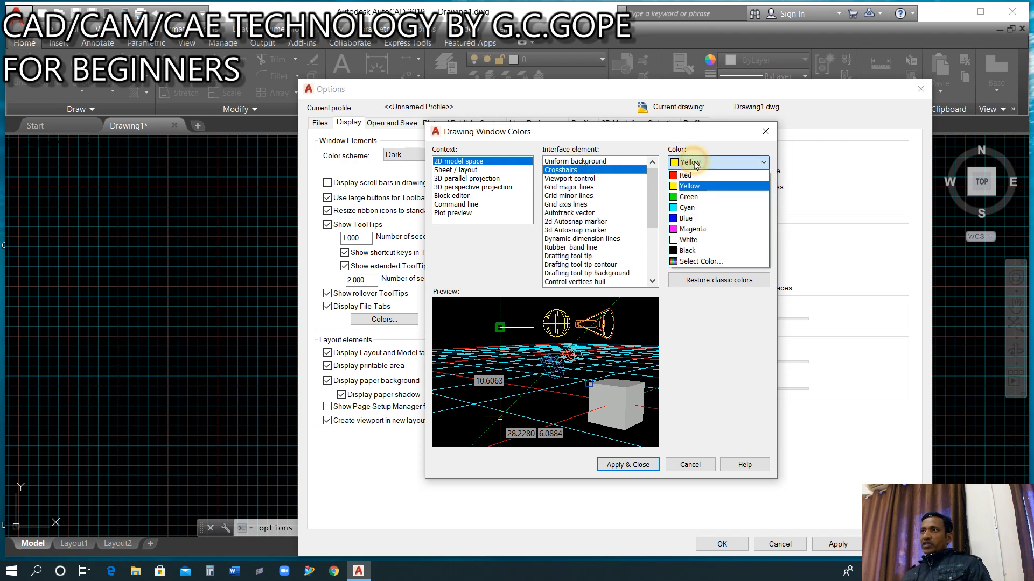
left_click(693, 199)
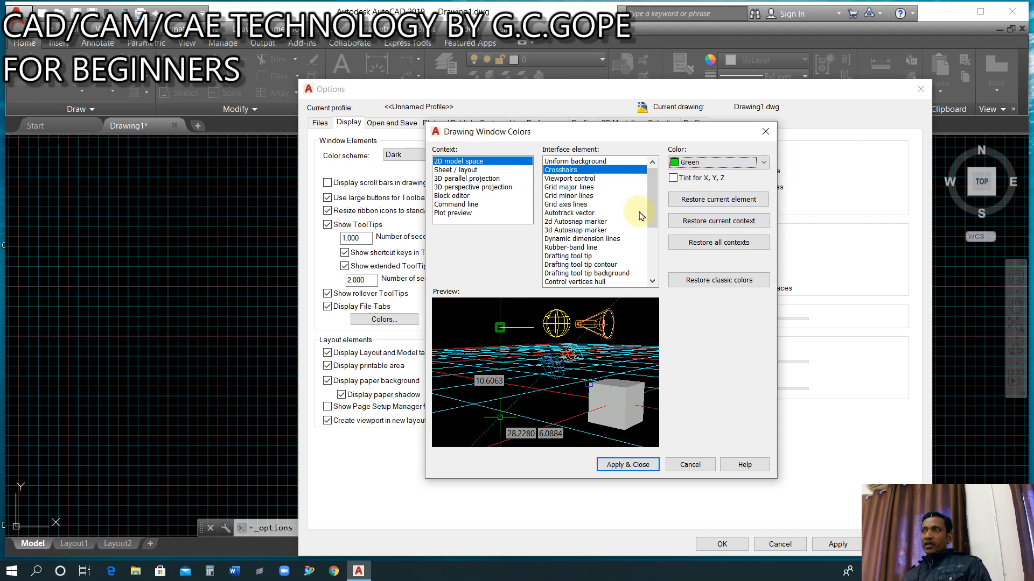
left_click(566, 180)
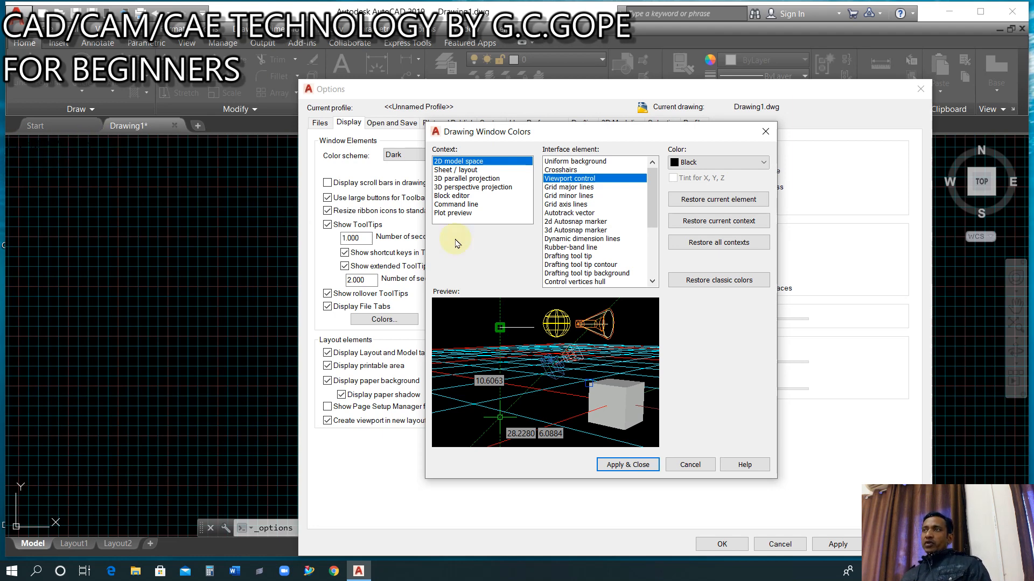
left_click(711, 163)
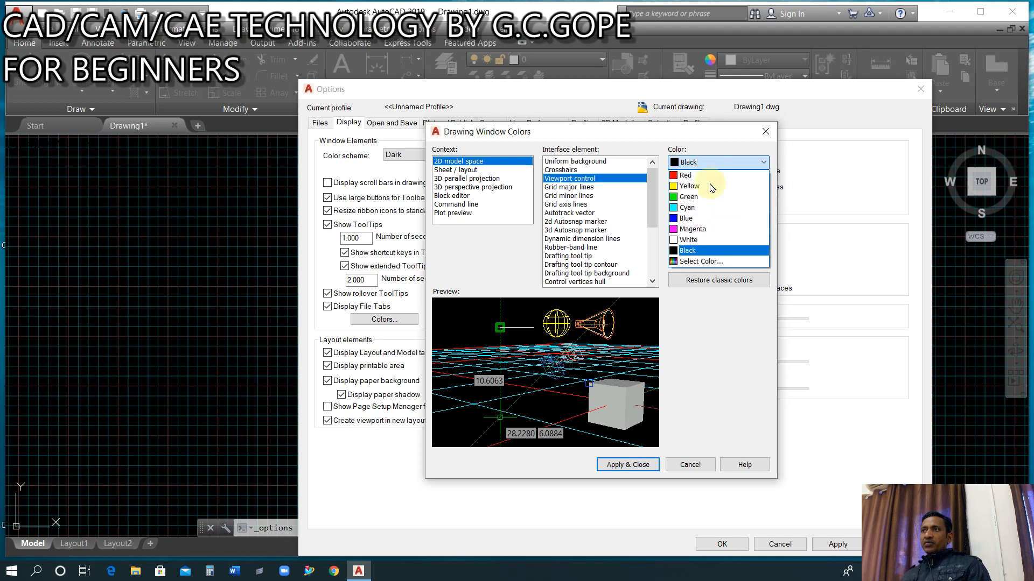
left_click(698, 187)
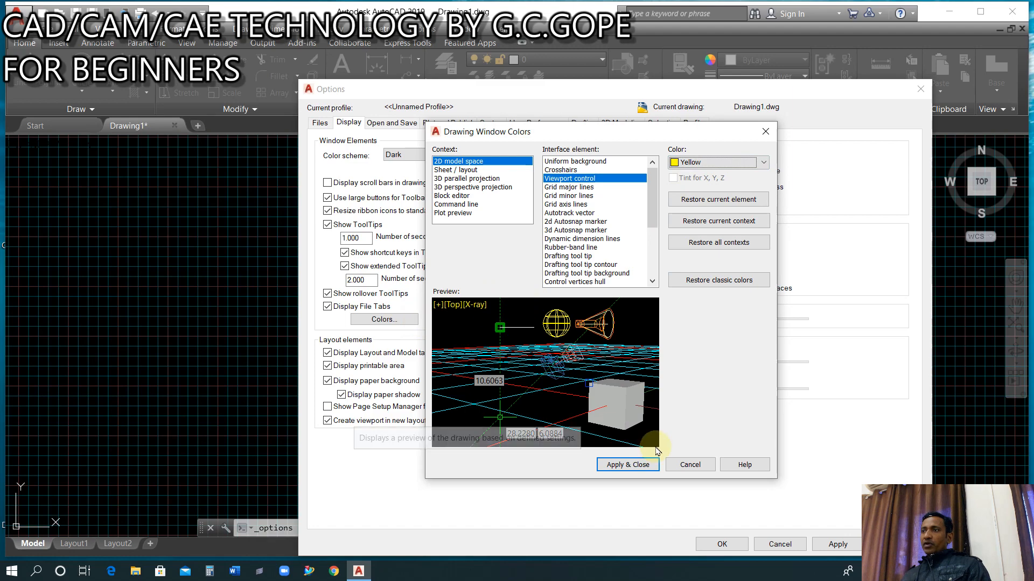
left_click(630, 464)
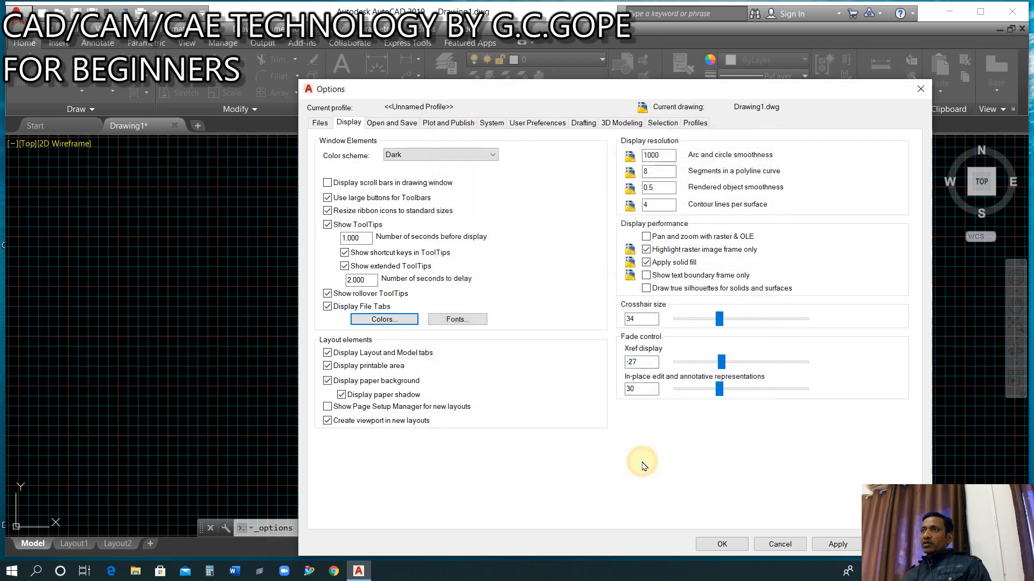
Review the grid major and minor line colors, turn off large toolbar buttons, and accept the display options.
left_click(400, 320)
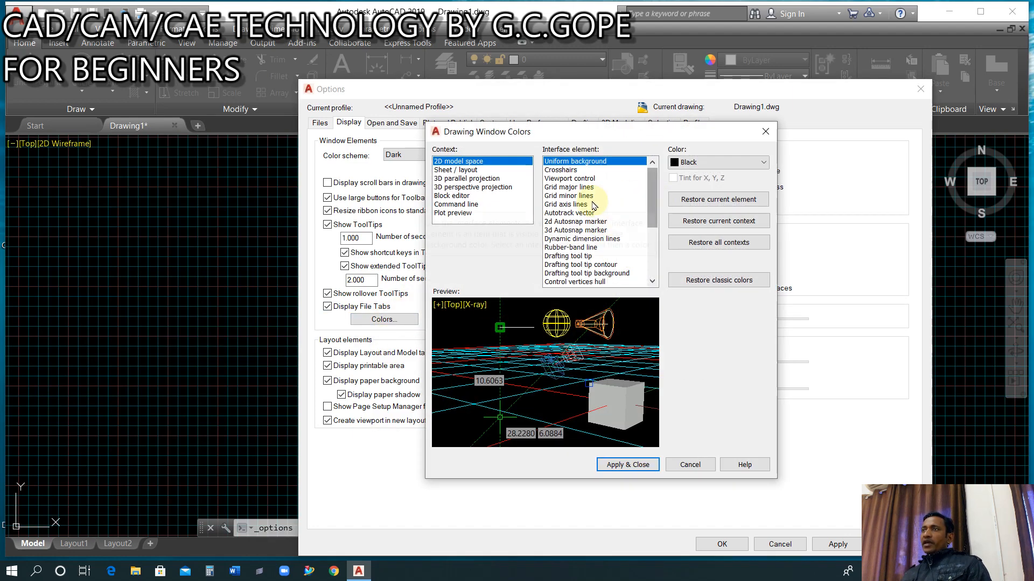
left_click(560, 187)
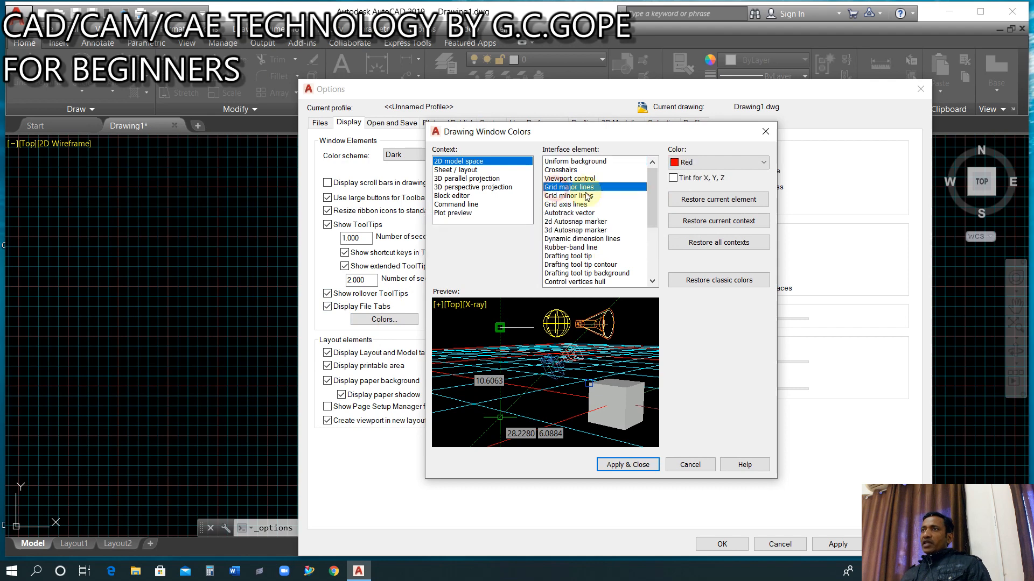
left_click(573, 197)
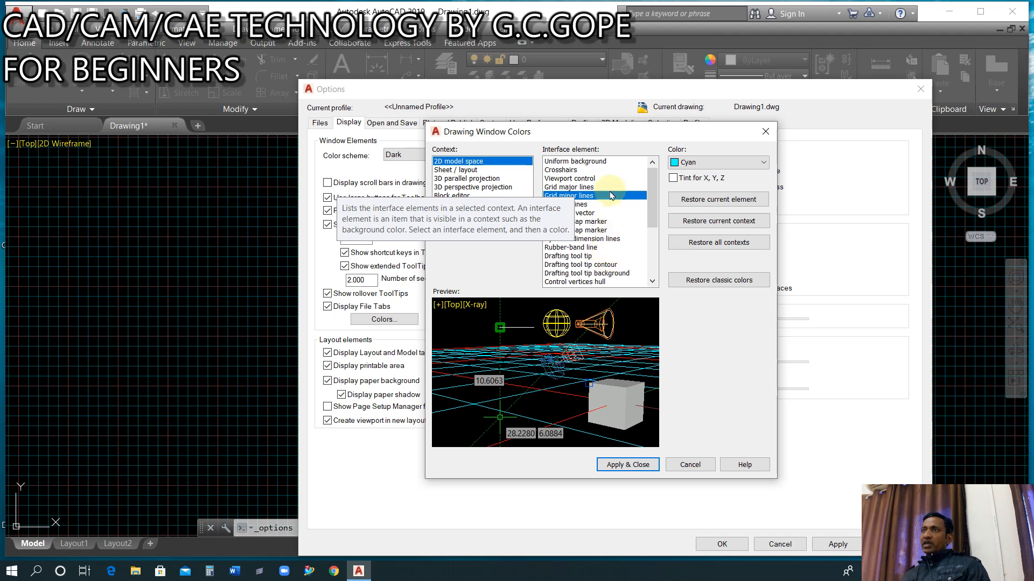
left_click(638, 467)
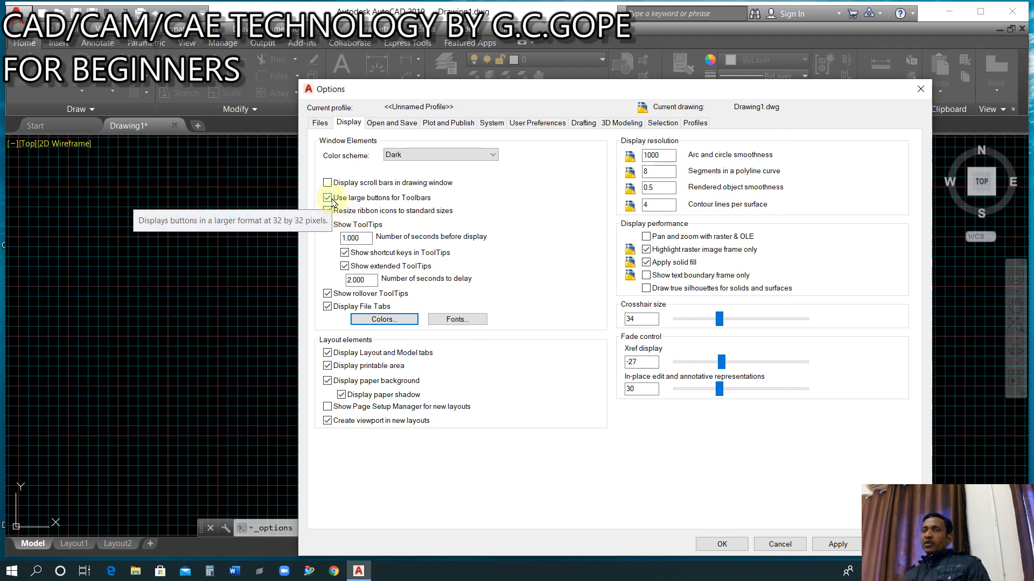
left_click(327, 198)
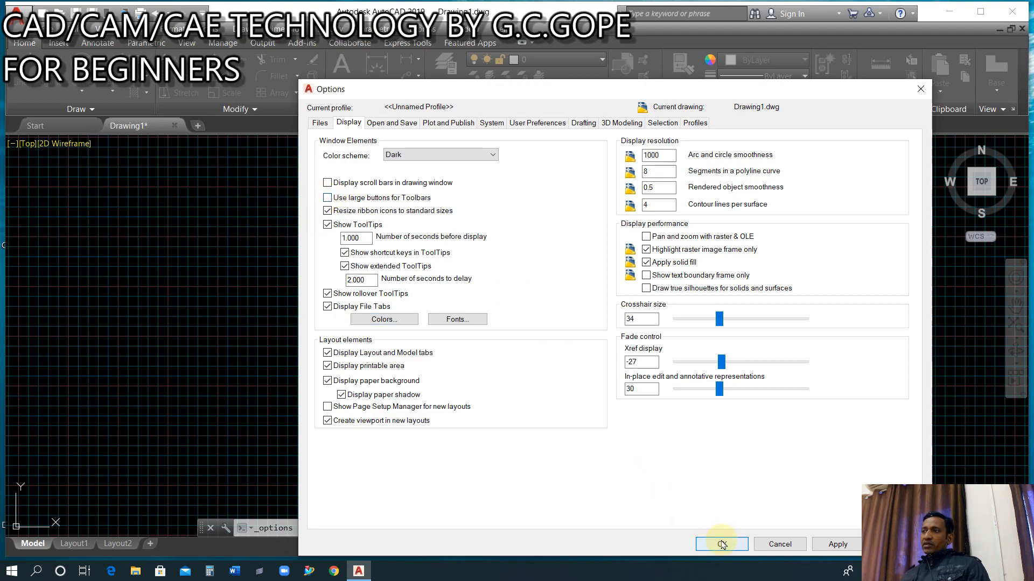
left_click(722, 545)
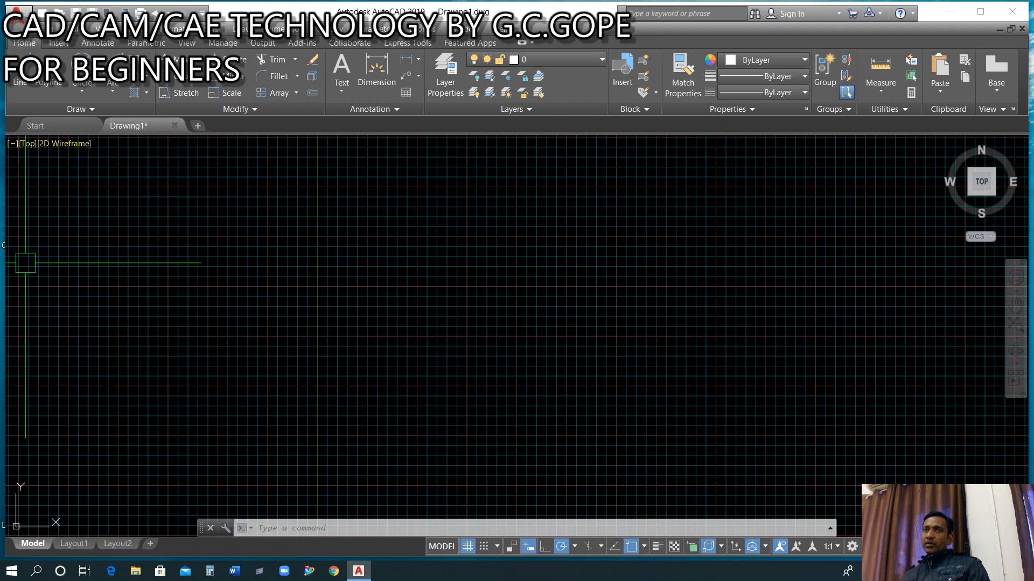
Show the AutoCAD Draw toolbar in the drawing area.
left_click(207, 28)
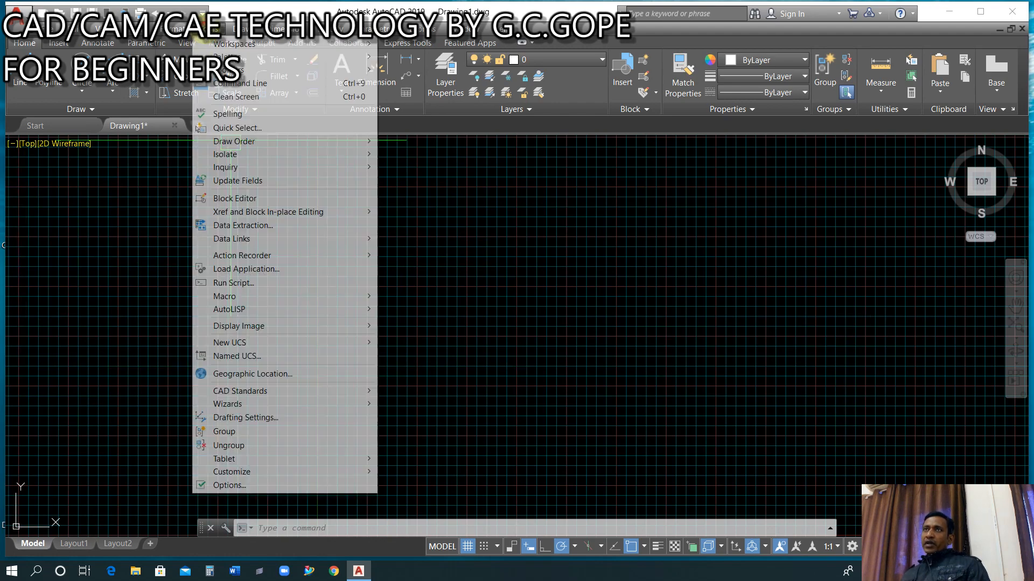
mouse_move(226, 57)
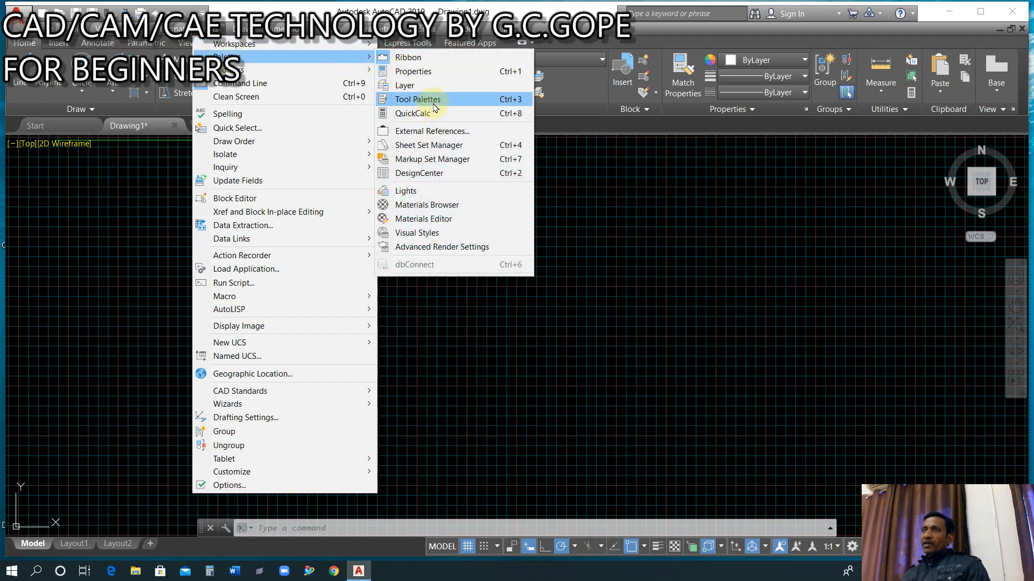
mouse_move(351, 70)
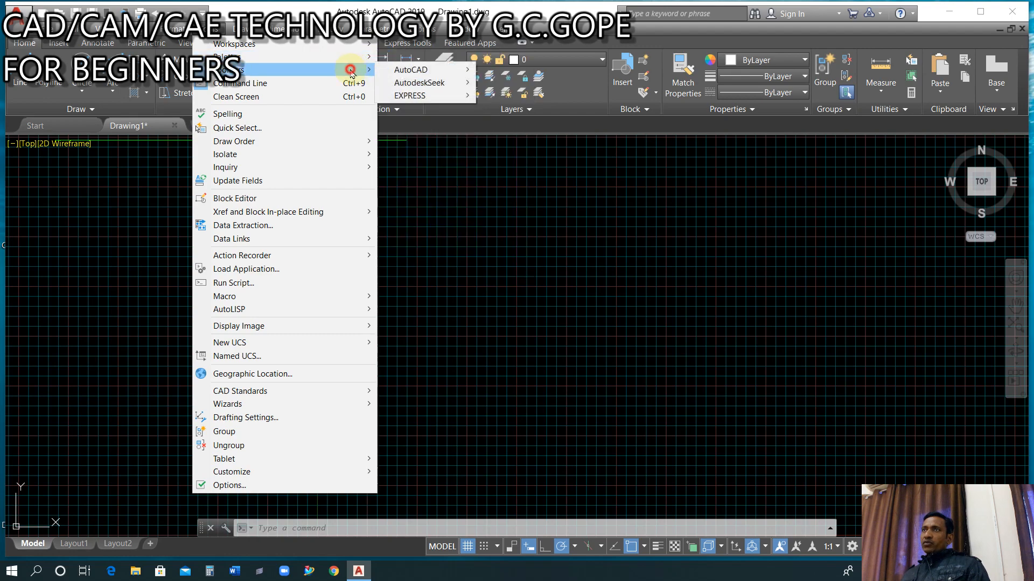
left_click(415, 71)
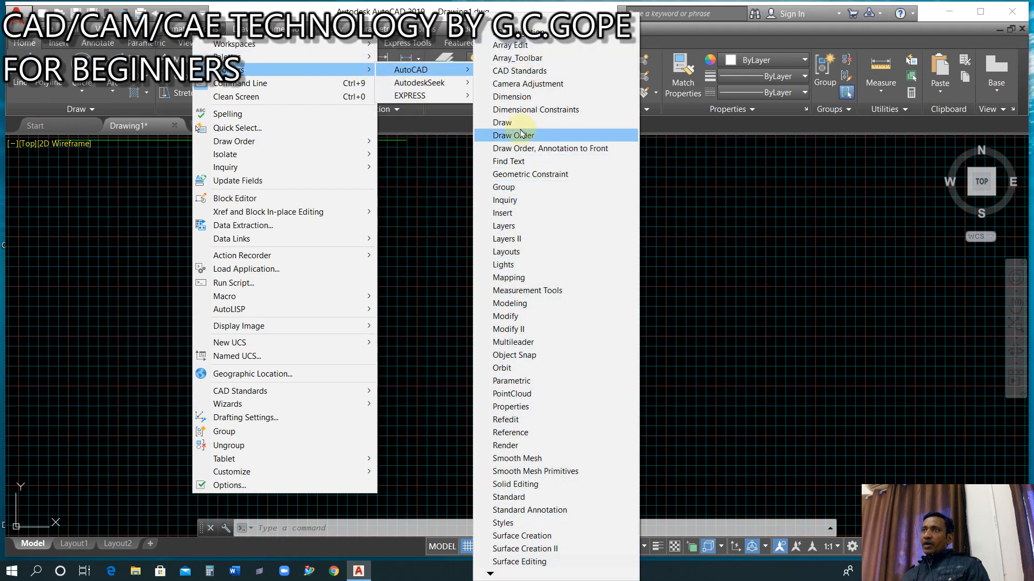
left_click(503, 124)
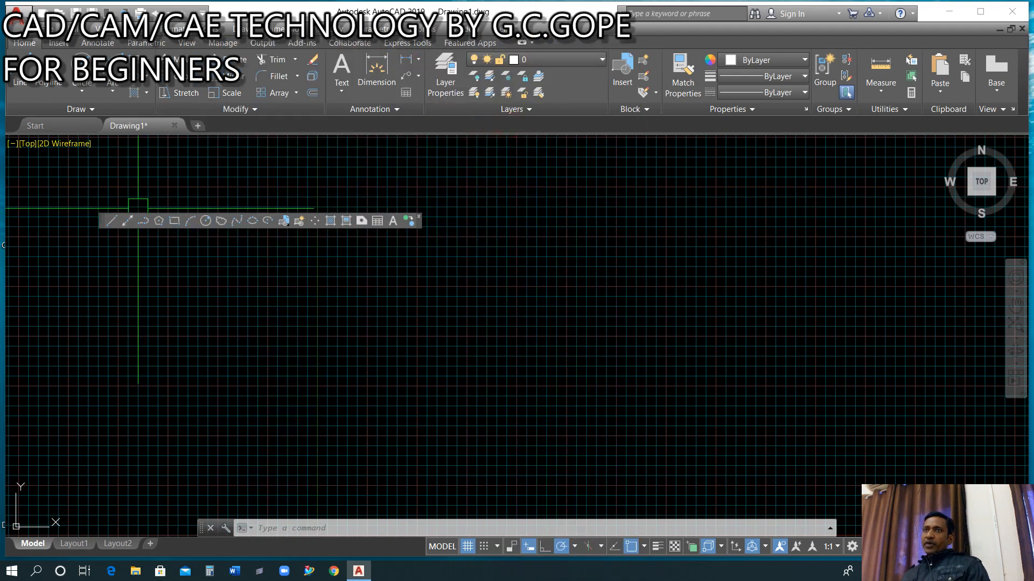
Show the Modify toolbar in addition to the Draw toolbar.
right_click(194, 224)
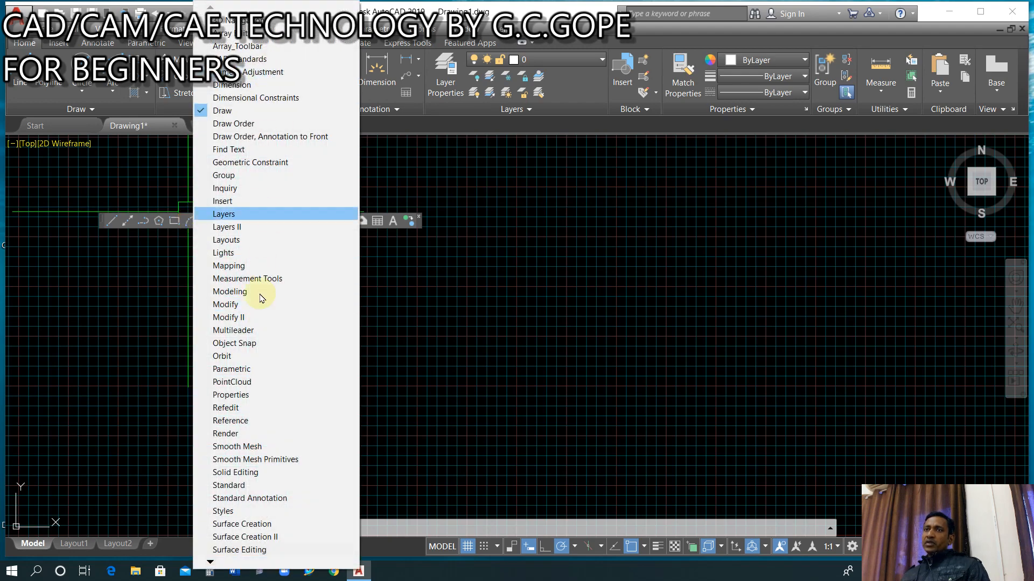
left_click(238, 305)
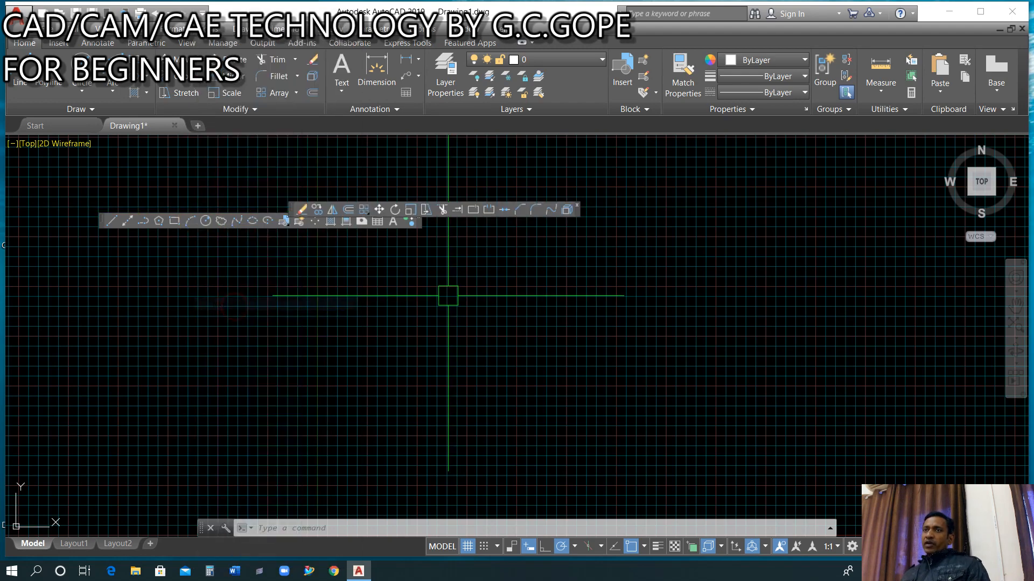
right_click(339, 209)
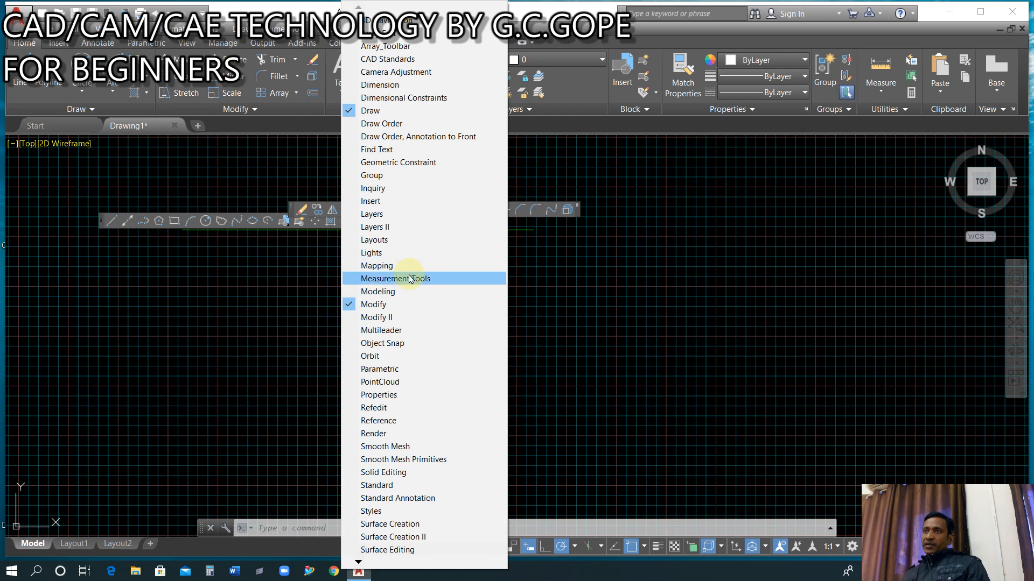
left_click(254, 323)
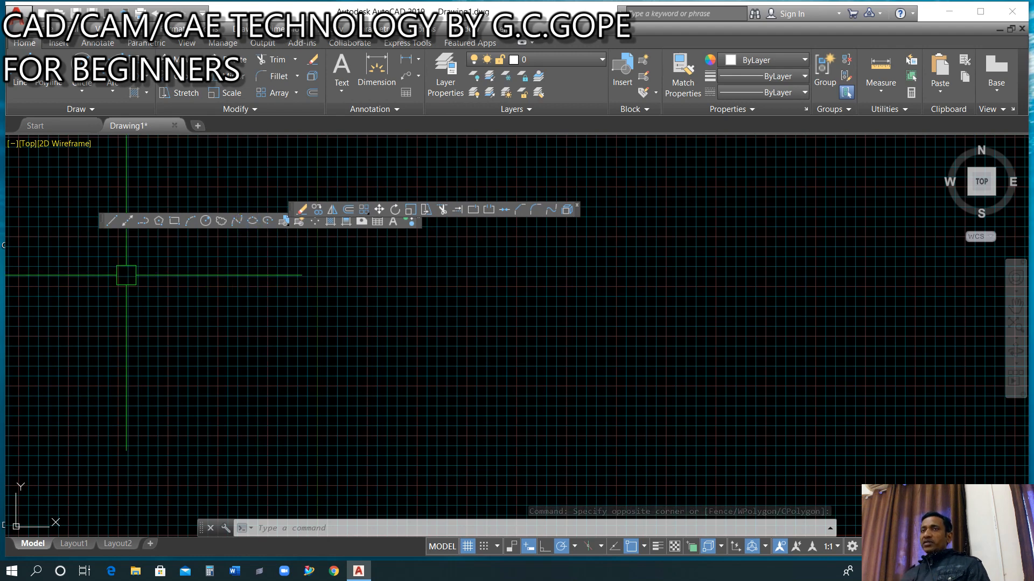
Dock the Draw toolbar vertically at the left edge of the drawing area and the Modify toolbar vertically at the right edge.
left_click(101, 227)
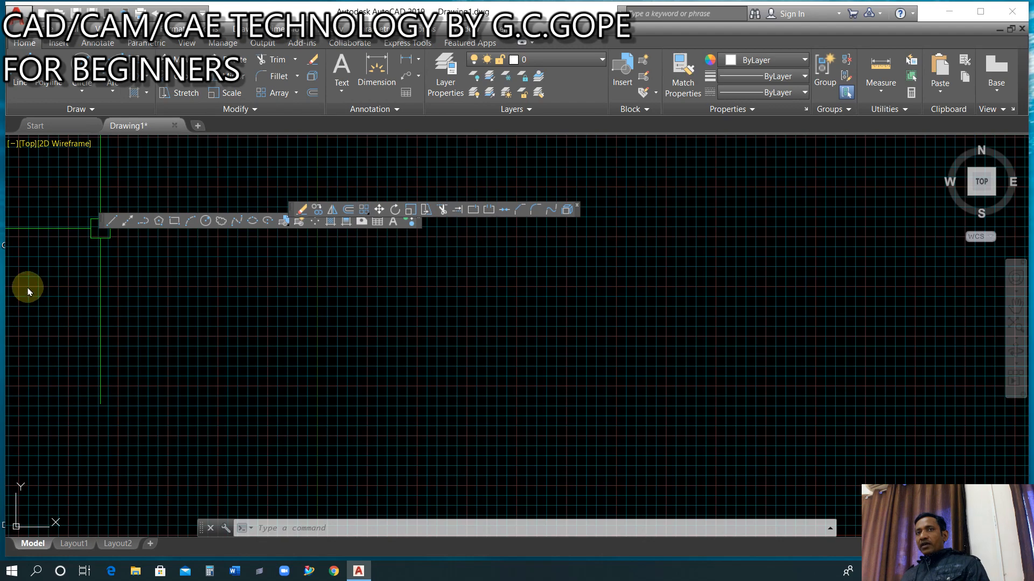
mouse_move(27, 288)
left_mouse_down()
mouse_move(18, 230)
mouse_move(12, 279)
left_mouse_up()
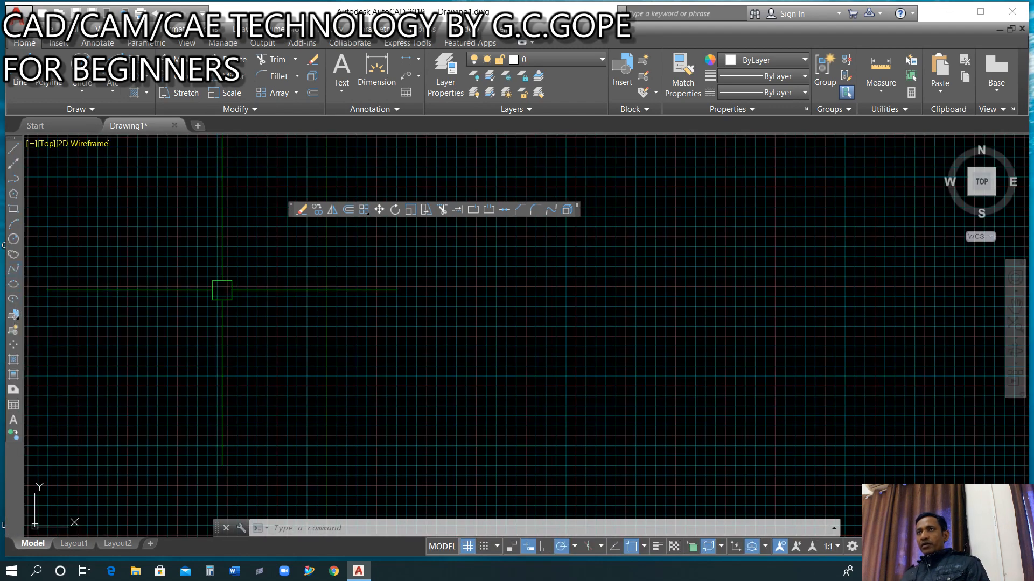
left_click(300, 214)
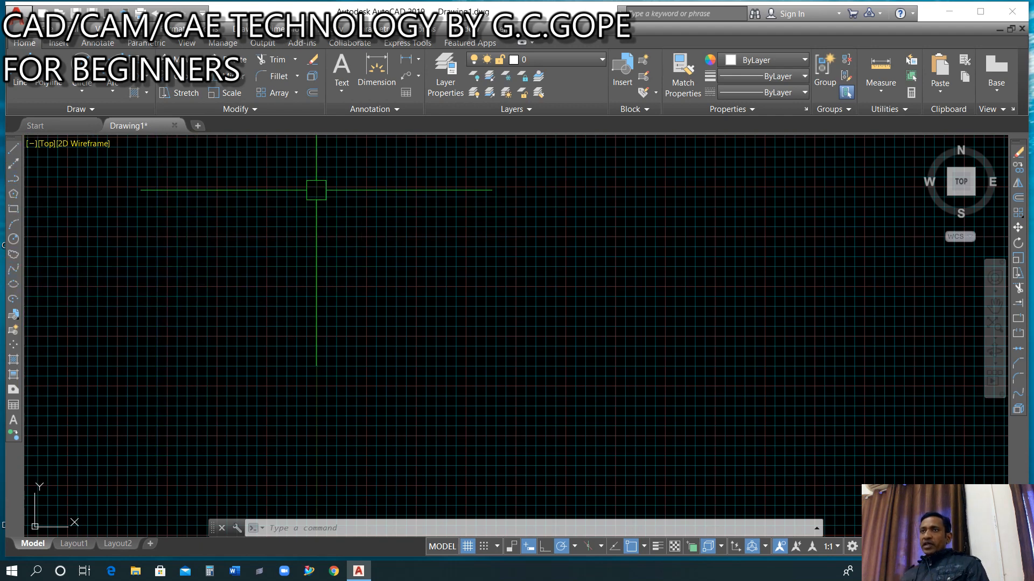
Turn on large buttons for toolbars in the display options, apply it, and set the crosshair size to 59.
right_click(317, 190)
left_click(362, 409)
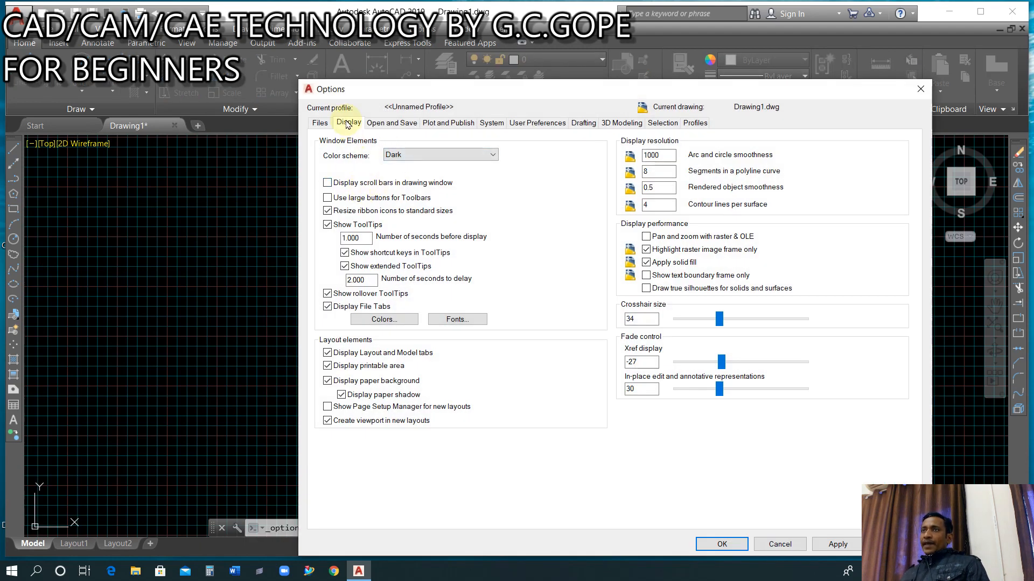
left_click(329, 199)
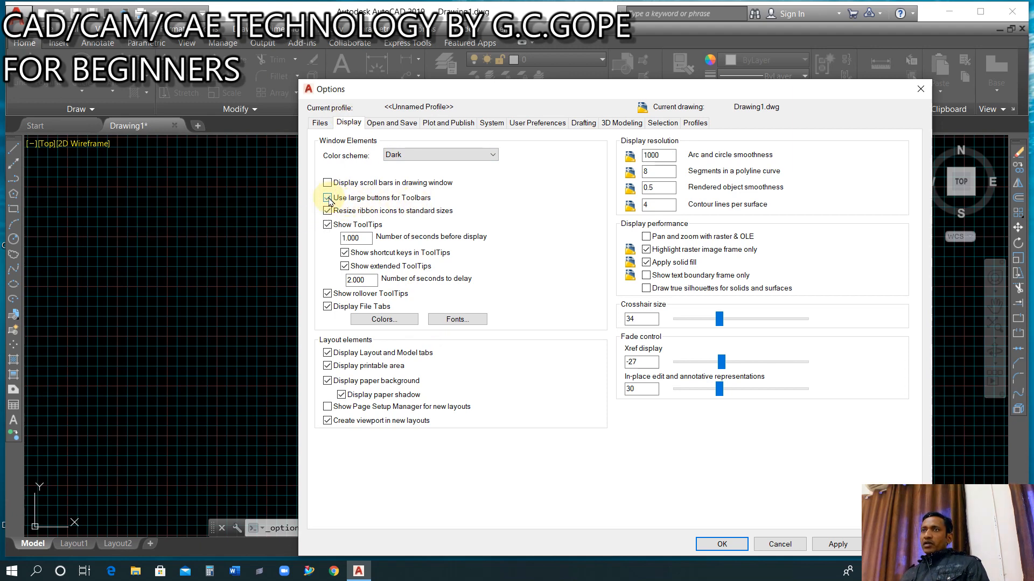
left_click(821, 546)
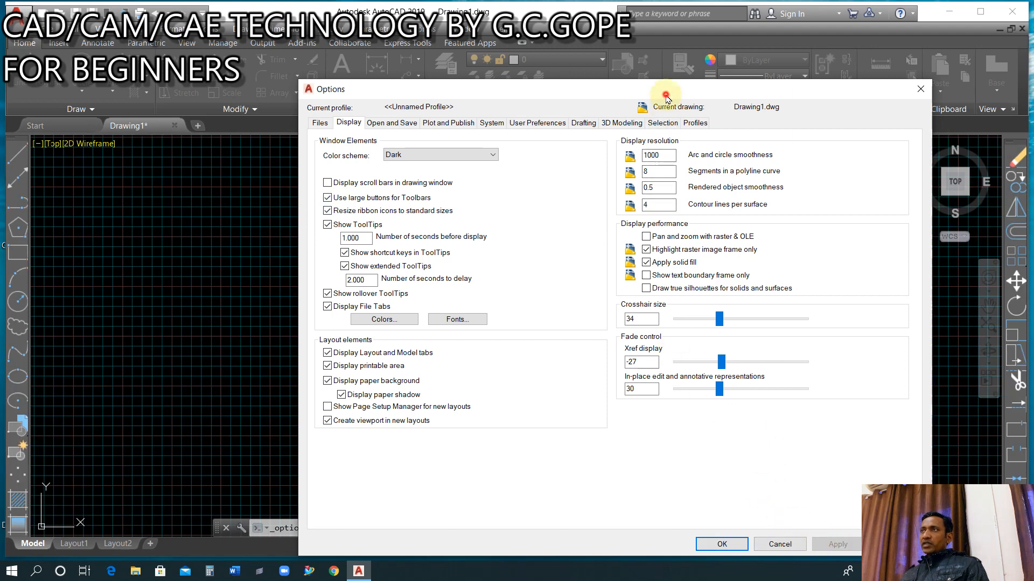
mouse_move(666, 97)
left_mouse_down()
mouse_move(571, 78)
mouse_move(569, 59)
left_mouse_up()
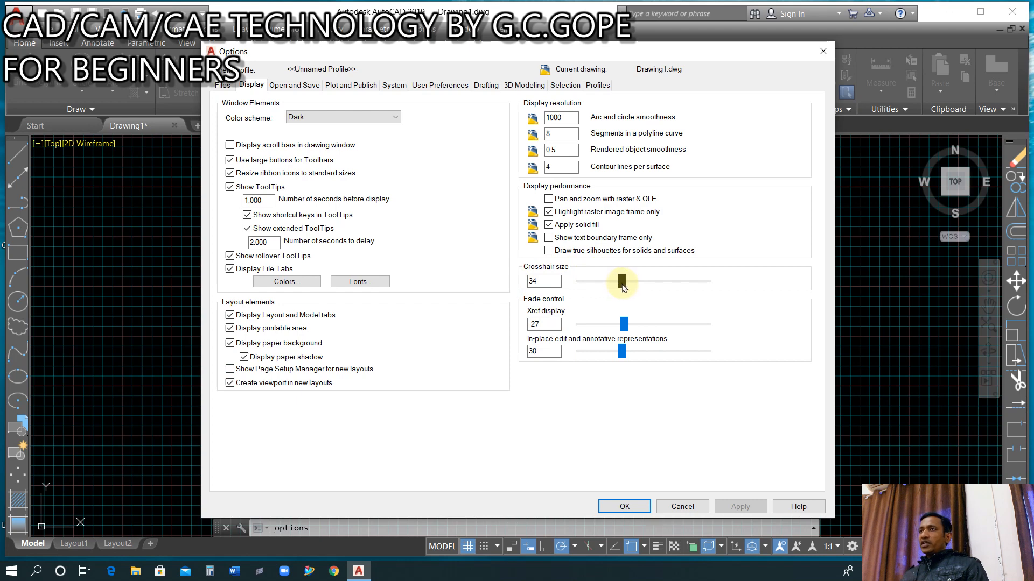
left_click_drag(623, 288, 655, 283)
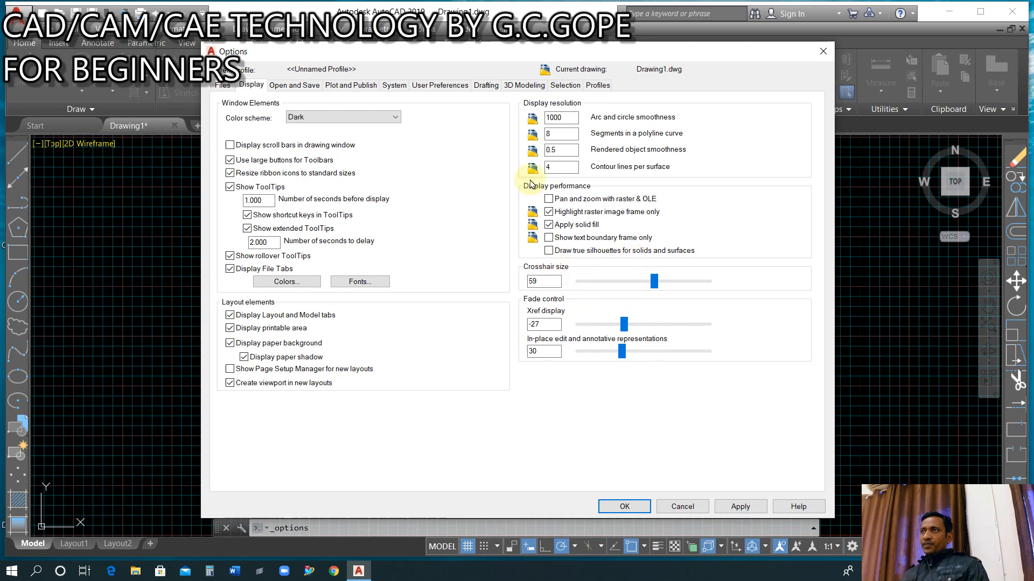
Review the remaining option categories from Open and Save through Profiles, and apply and accept the options.
left_click(290, 85)
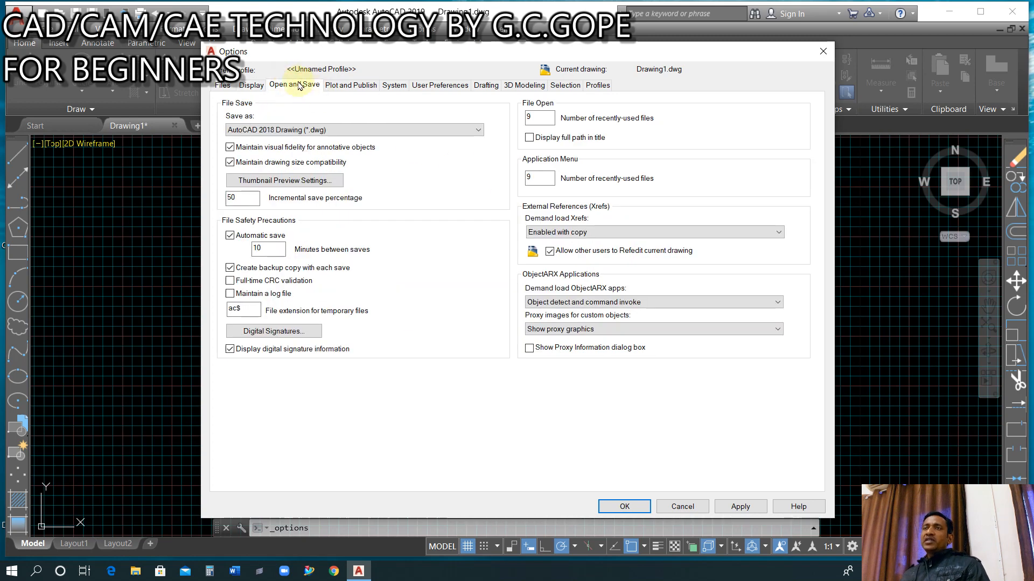
left_click(342, 87)
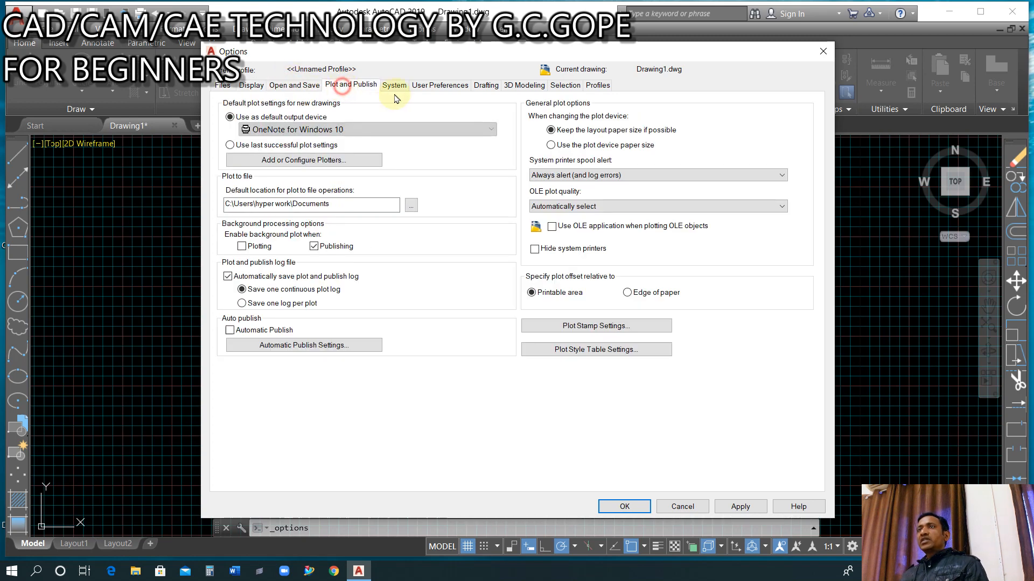
left_click(395, 87)
left_click(436, 86)
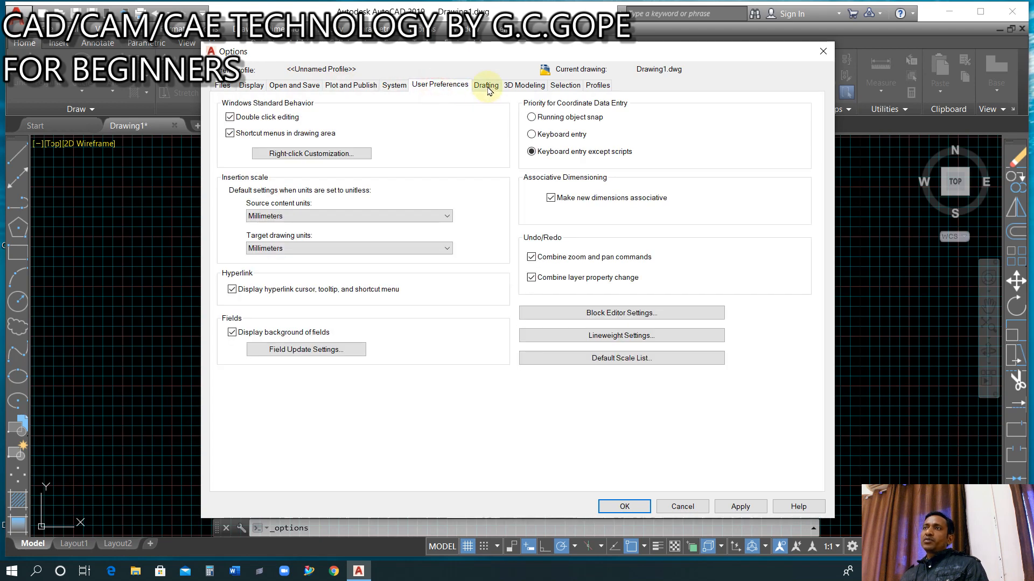
left_click(484, 86)
left_click(519, 86)
left_click(578, 87)
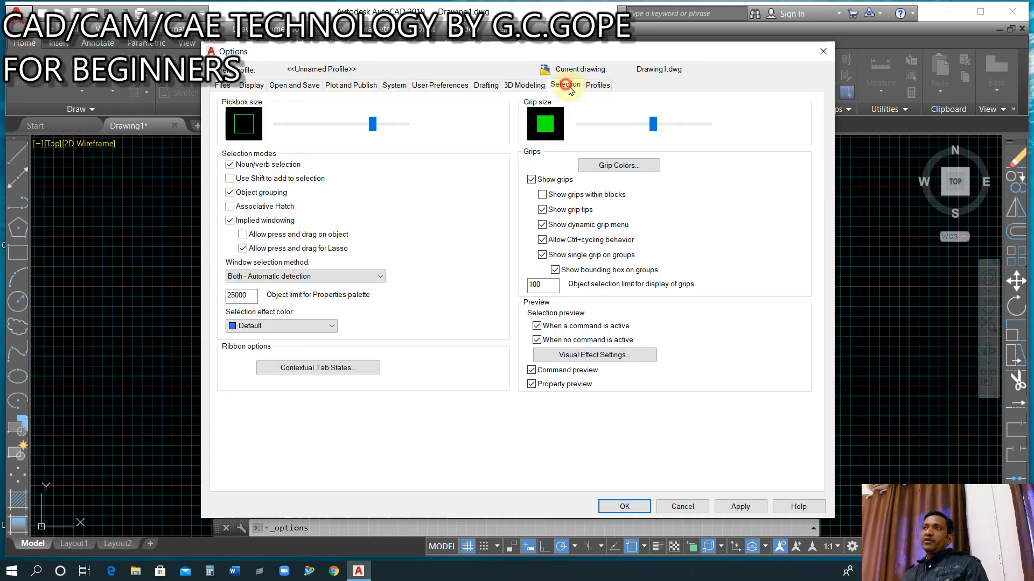
left_click(599, 85)
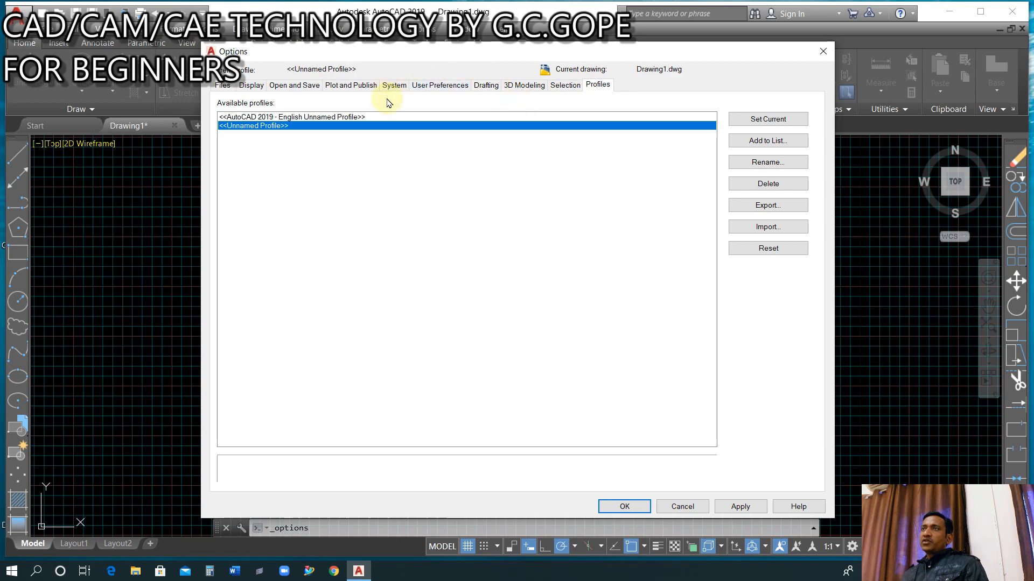
left_click(739, 506)
left_click(624, 507)
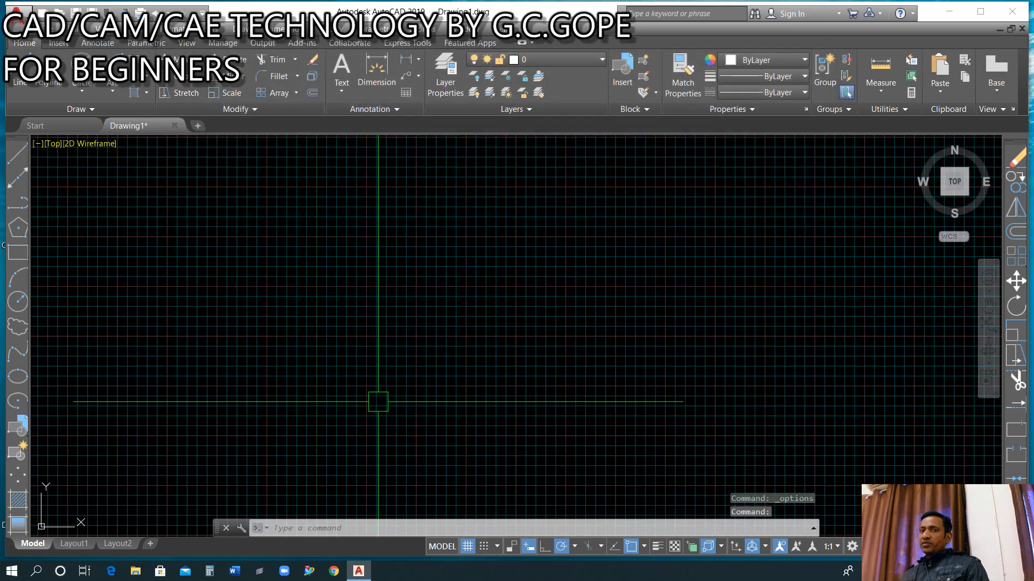